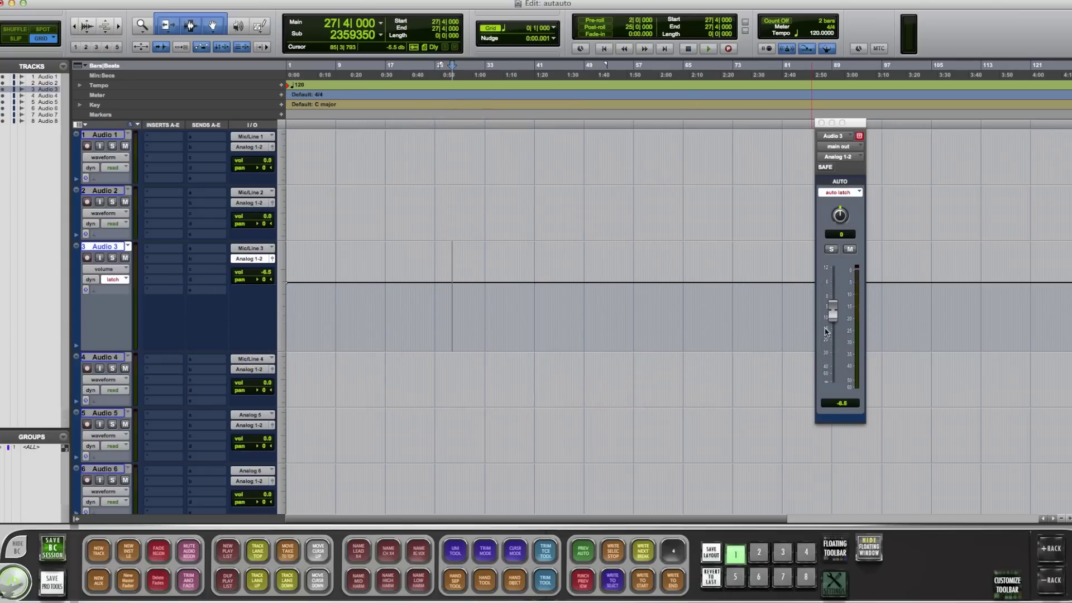
# Lower the Audio 3 fader to -9.7 dB and start playback.
pyautogui.moveTo(832, 314)
pyautogui.mouseDown()
pyautogui.moveTo(833, 343)
pyautogui.moveTo(833, 305)
pyautogui.moveTo(829, 317)
pyautogui.mouseUp()
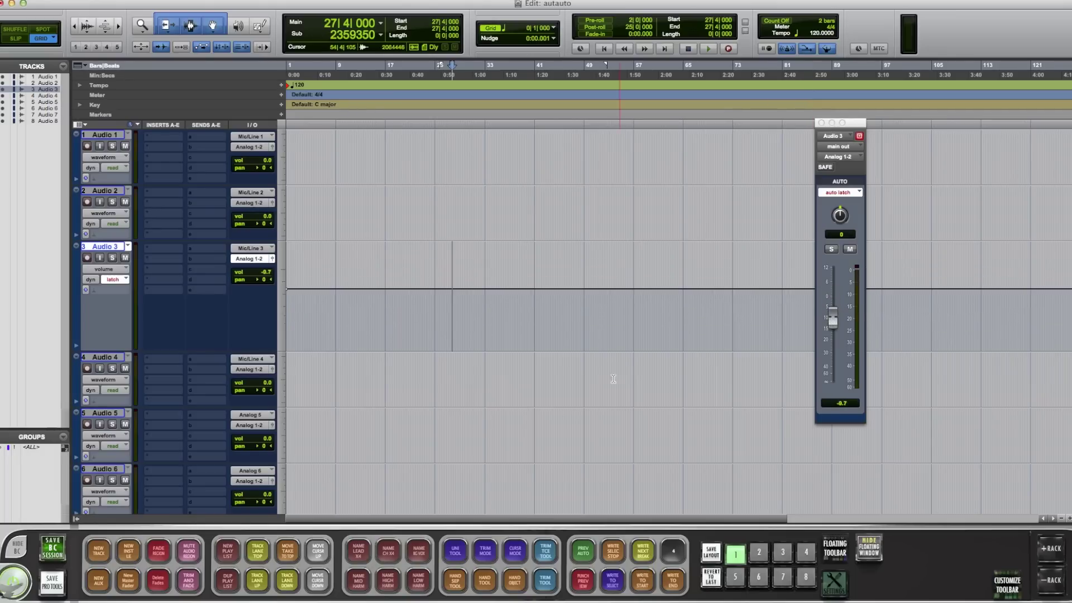
pyautogui.press('space')
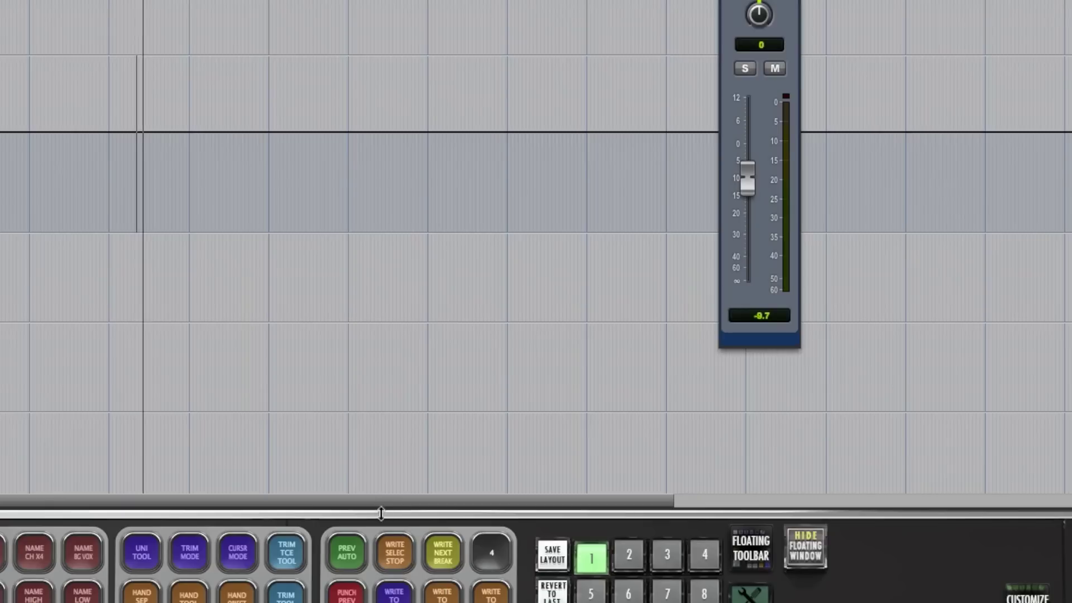
# Preview Audio 3 at -24.7 dB with PREV AUTO, punch it in, and stop playback.
pyautogui.rightClick(353, 551)
pyautogui.click(461, 488)
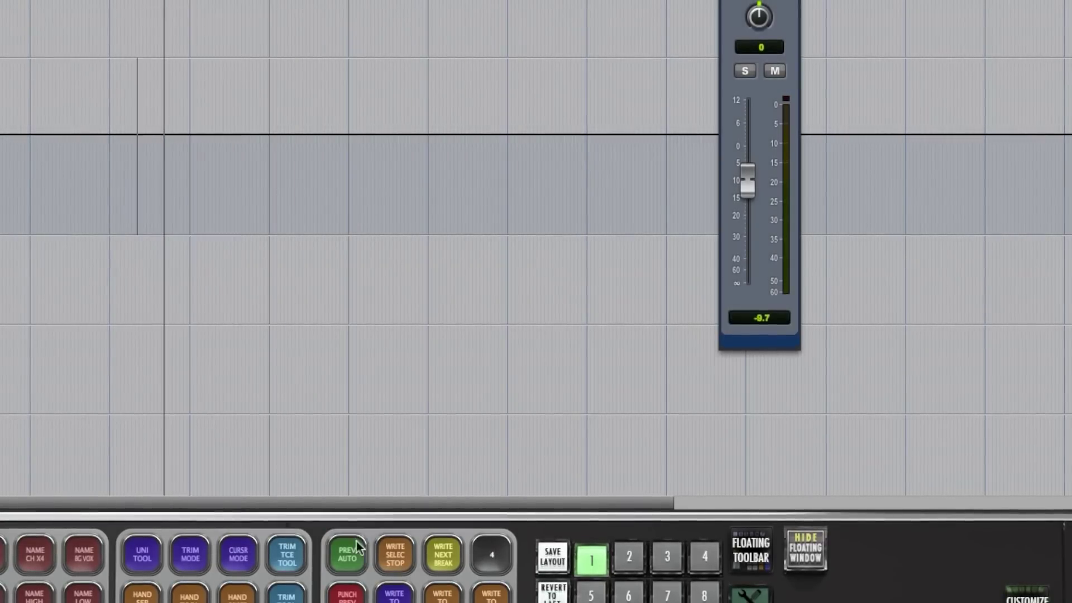
pyautogui.click(357, 546)
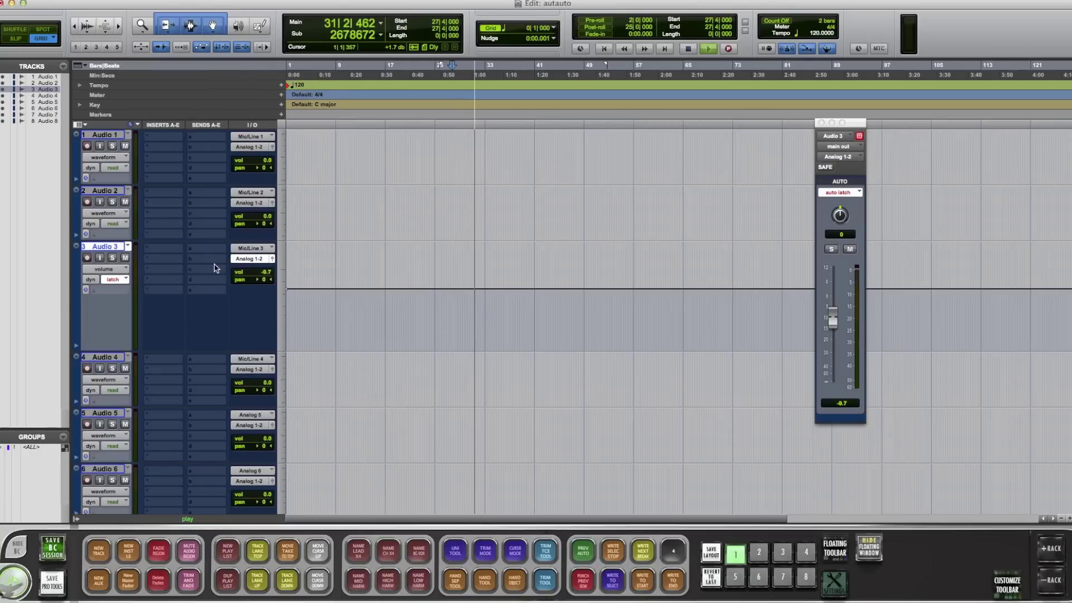
pyautogui.moveTo(833, 320); pyautogui.dragTo(834, 348)
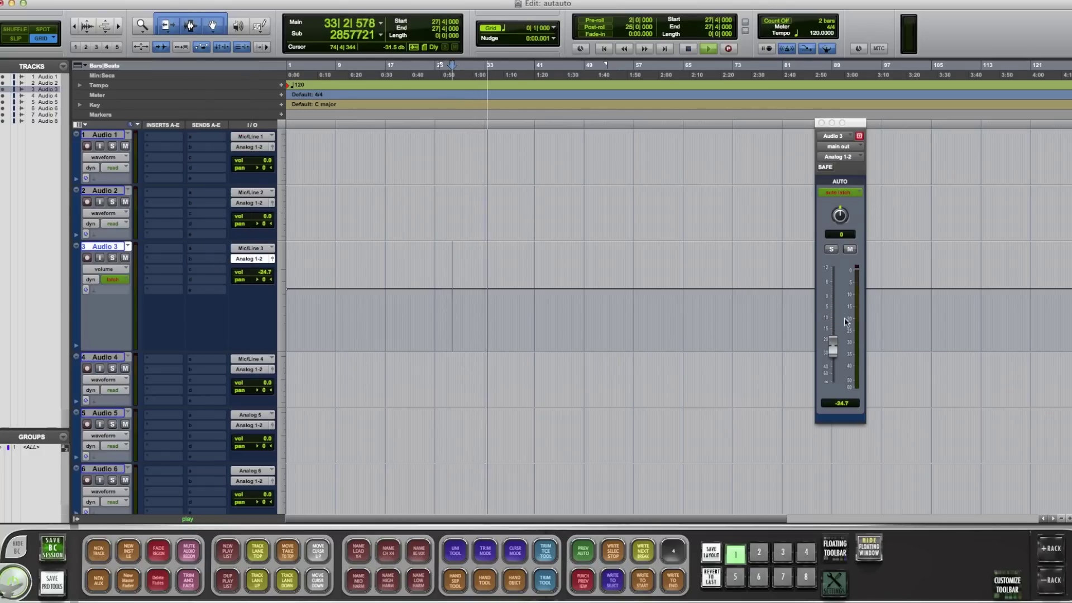
pyautogui.click(582, 583)
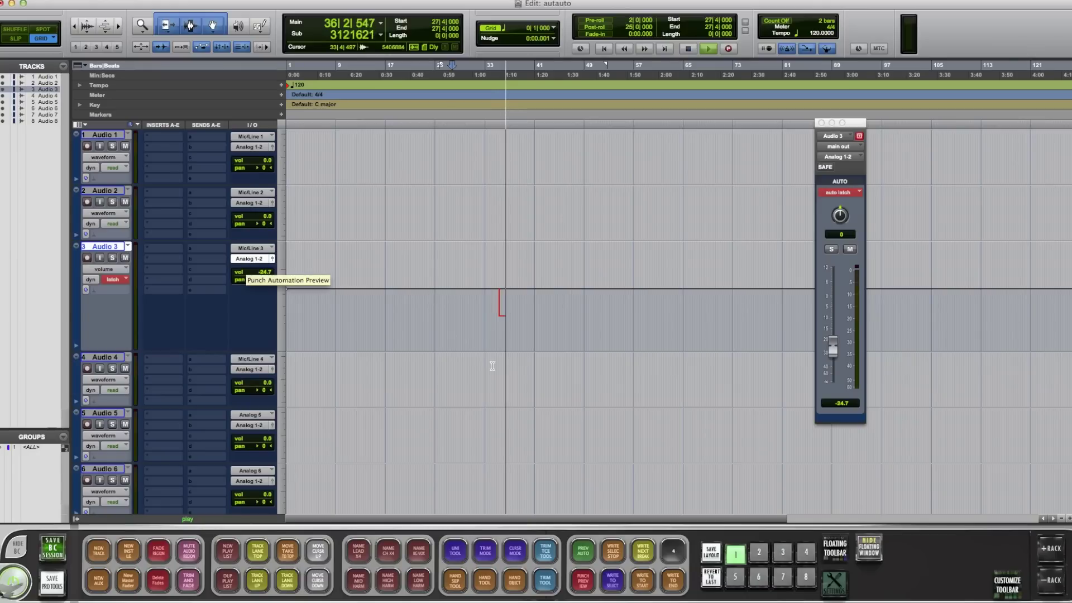
pyautogui.press('space')
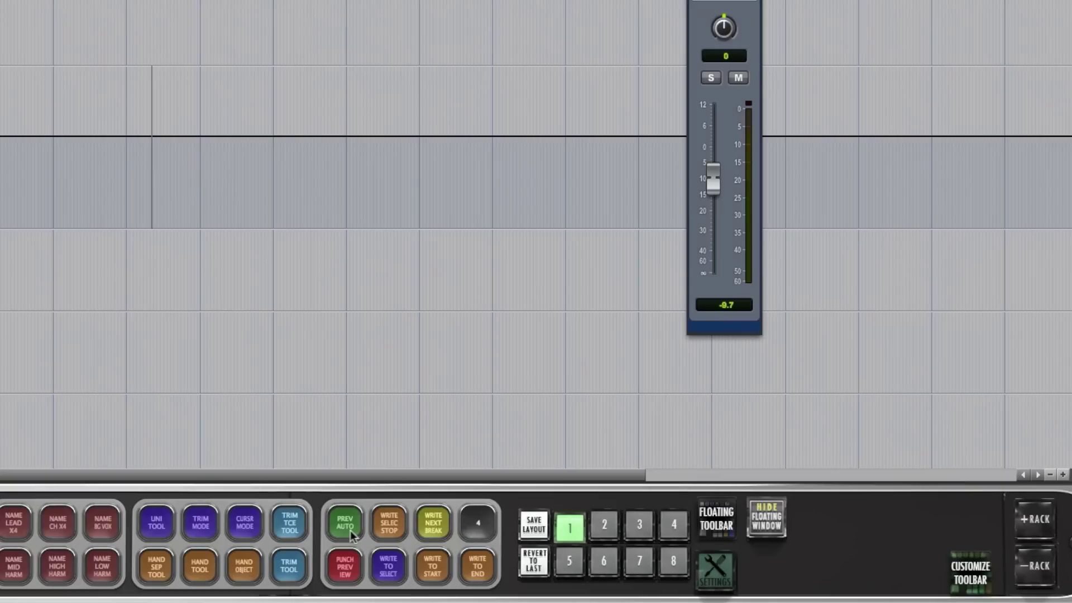
# Open the PREV AUTO macro and add the PREVIEW (Automation Window) script via search 'previe'.
pyautogui.rightClick(583, 551)
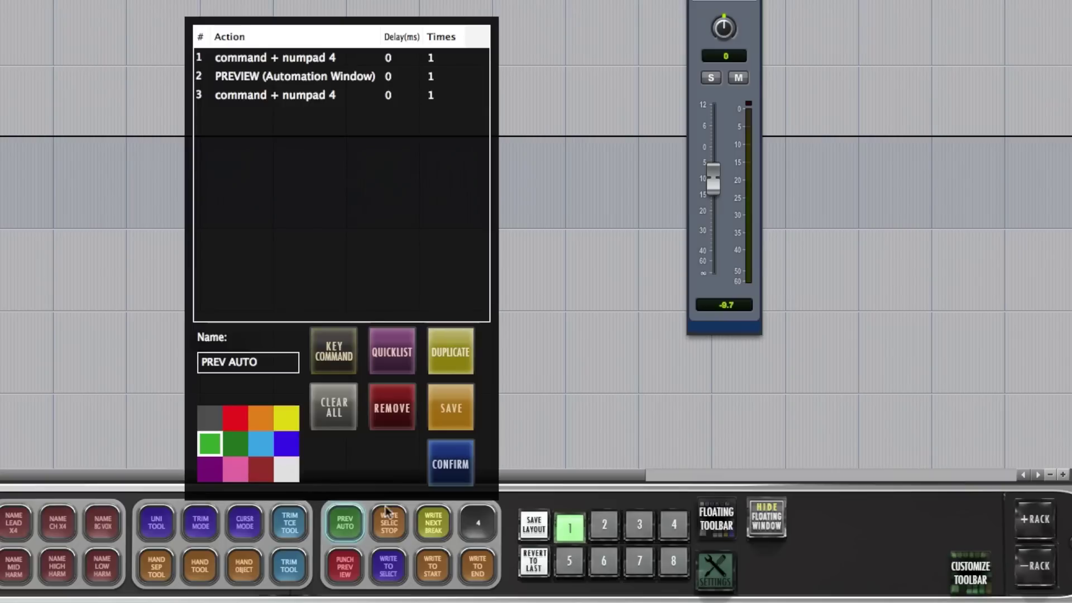
pyautogui.click(293, 57)
pyautogui.click(307, 75)
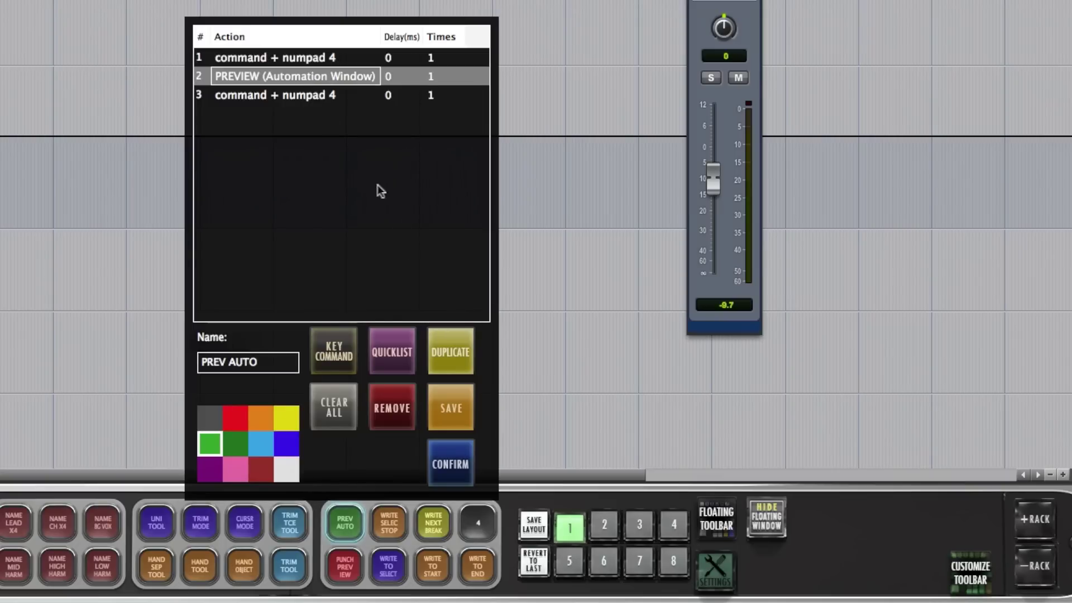
pyautogui.click(391, 349)
pyautogui.click(607, 32)
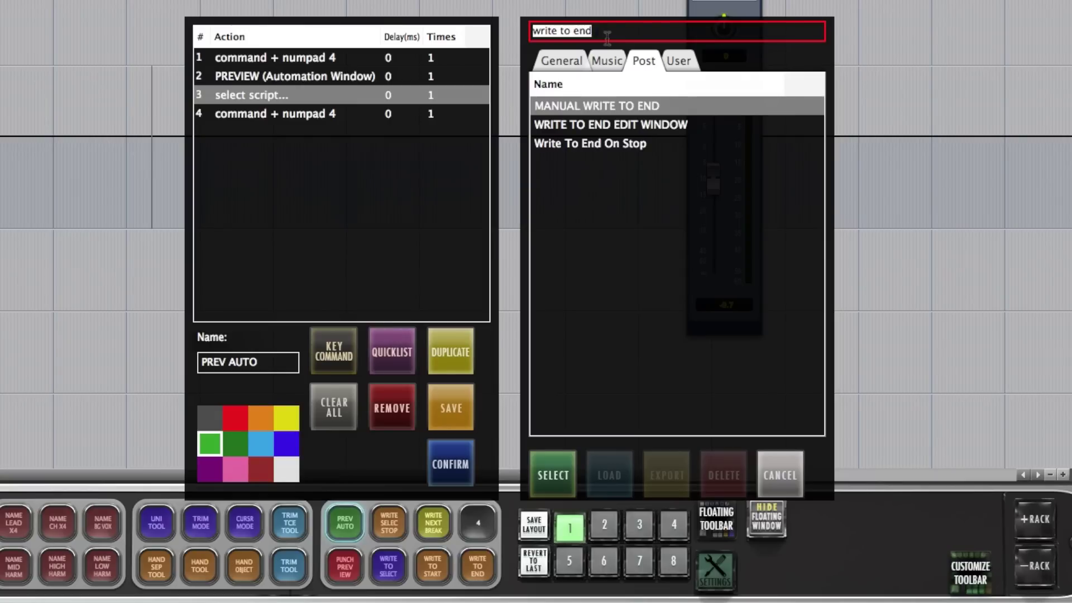
pyautogui.press('BackSpace')
pyautogui.write('previe')
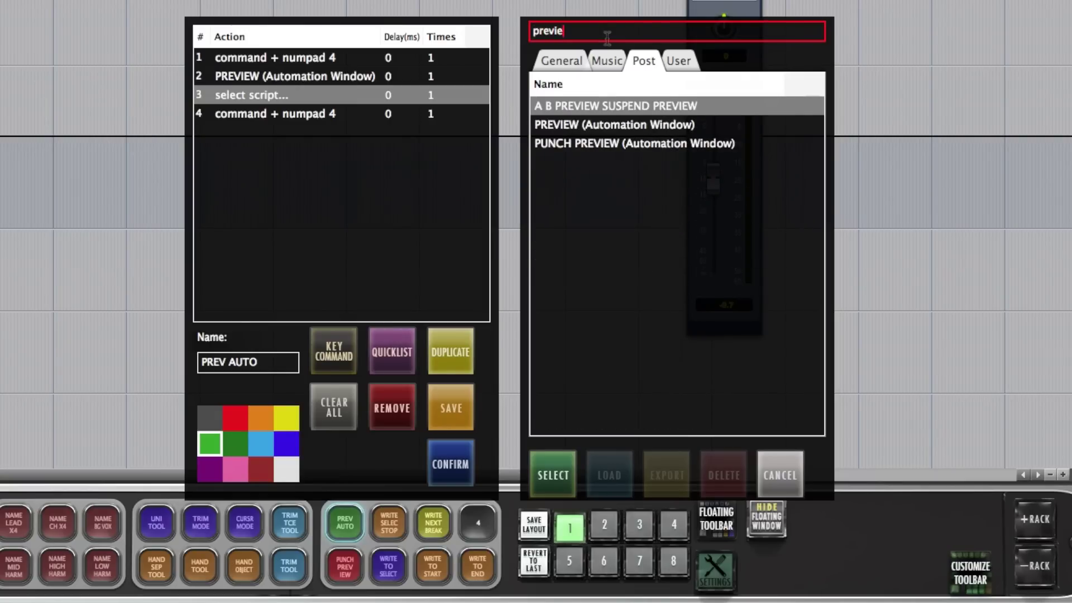
pyautogui.doubleClick(617, 120)
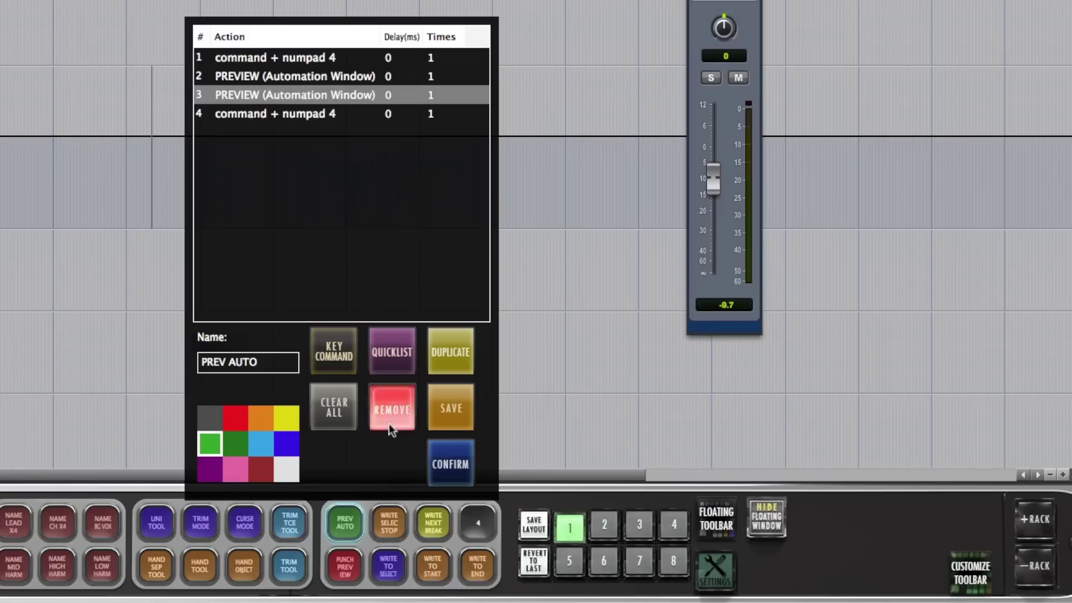
# Remove the duplicate PREVIEW row and review the three remaining macro steps.
pyautogui.click(391, 413)
pyautogui.click(291, 98)
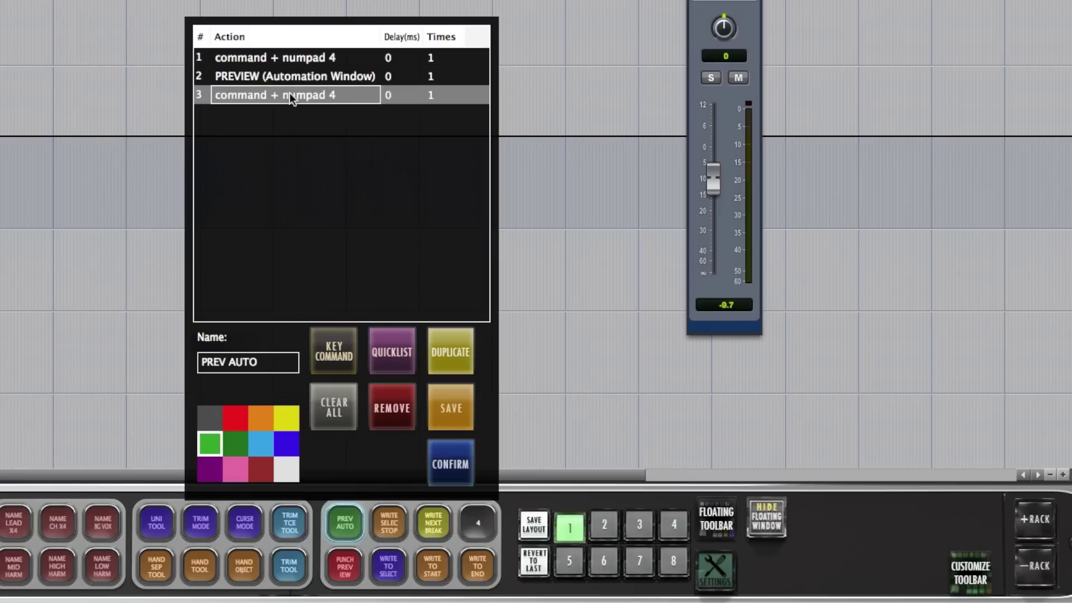
pyautogui.click(278, 60)
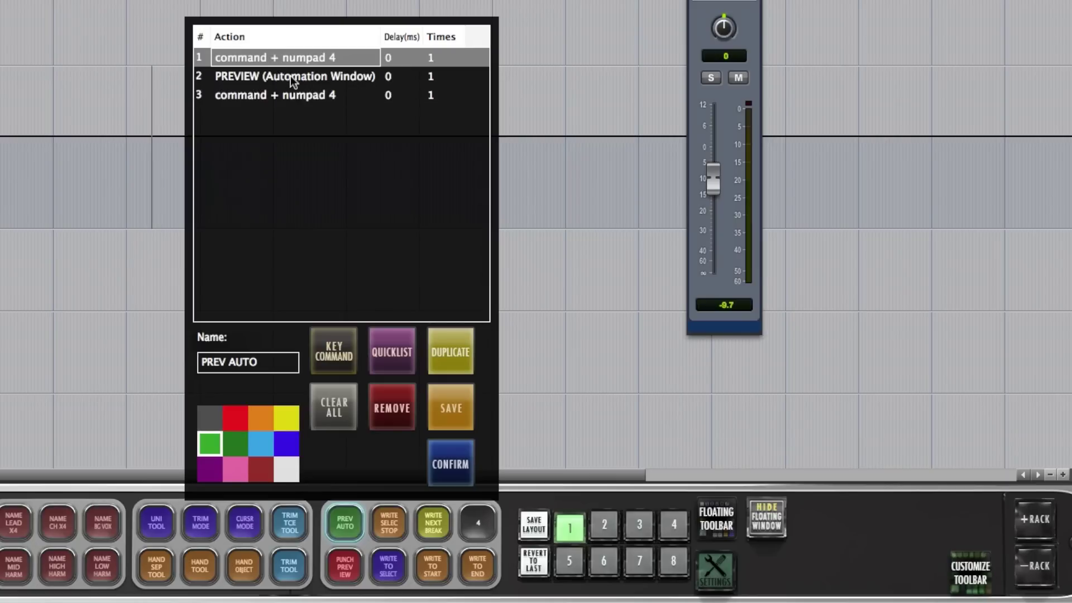
pyautogui.click(290, 75)
pyautogui.click(303, 93)
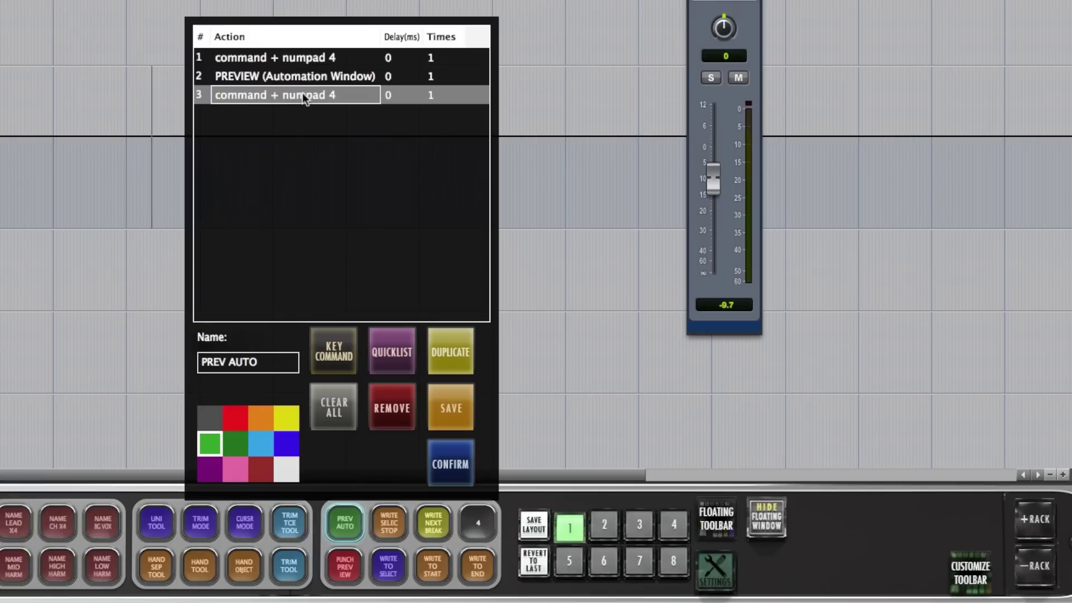
# Confirm PREV AUTO, then review PUNCH PREVIEW's steps without changes and confirm it.
pyautogui.click(441, 462)
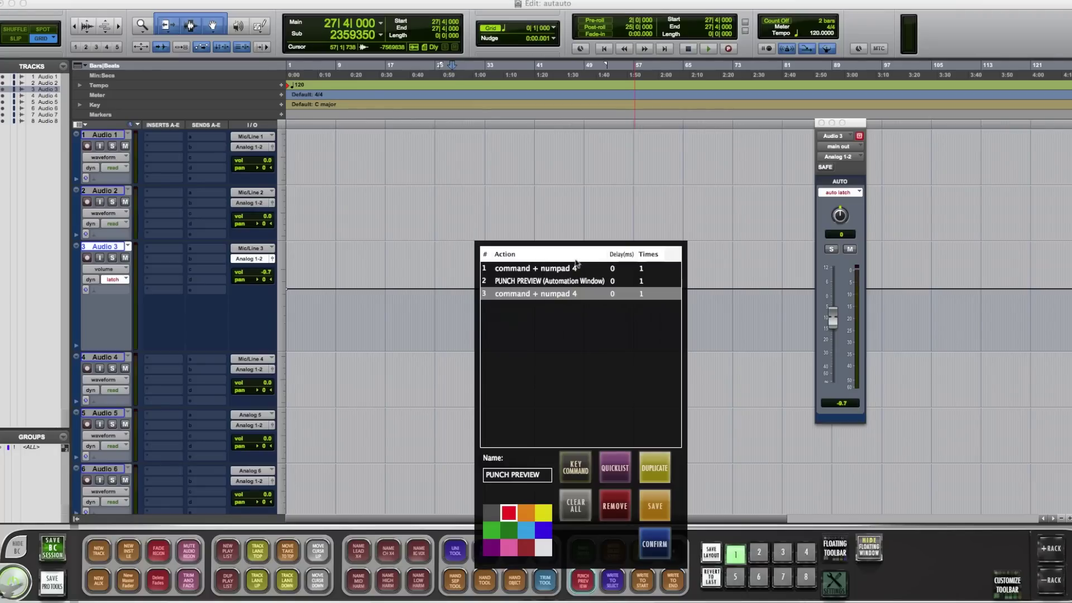
pyautogui.click(576, 268)
pyautogui.doubleClick(573, 282)
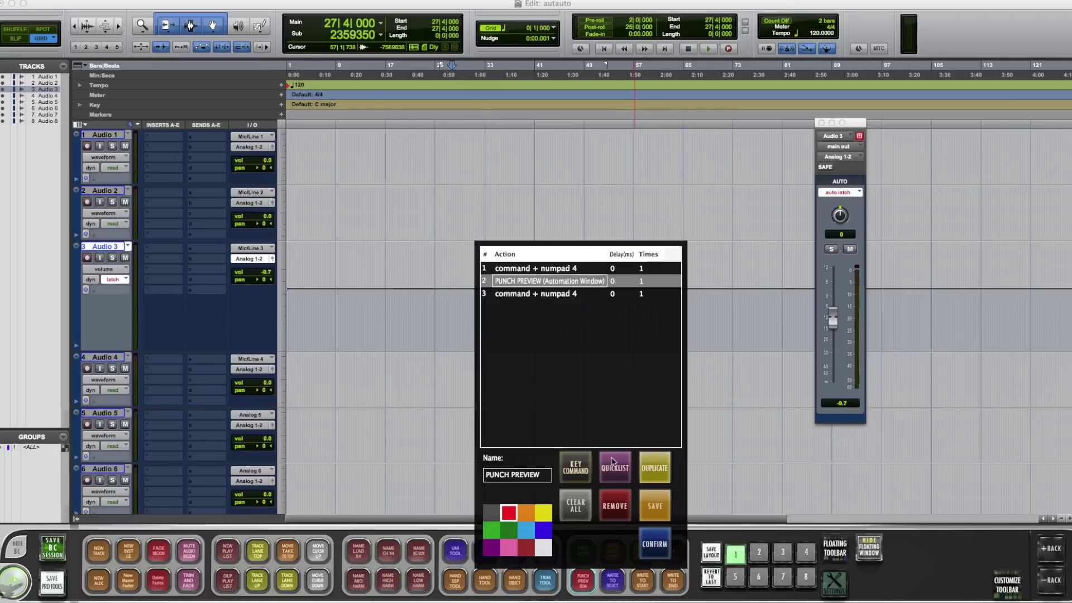
pyautogui.click(755, 330)
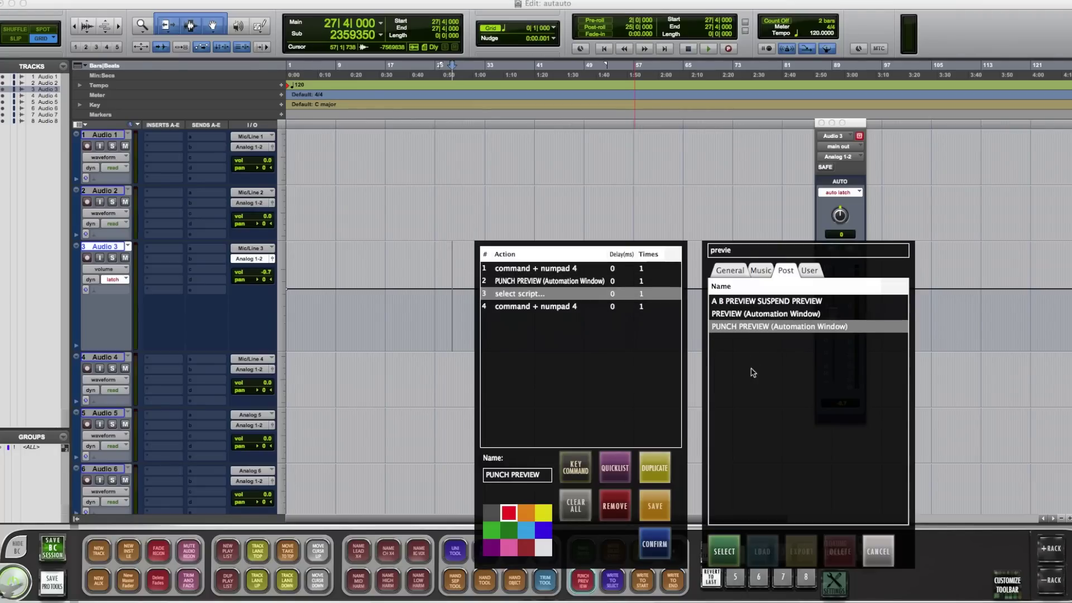
pyautogui.click(878, 551)
pyautogui.click(550, 302)
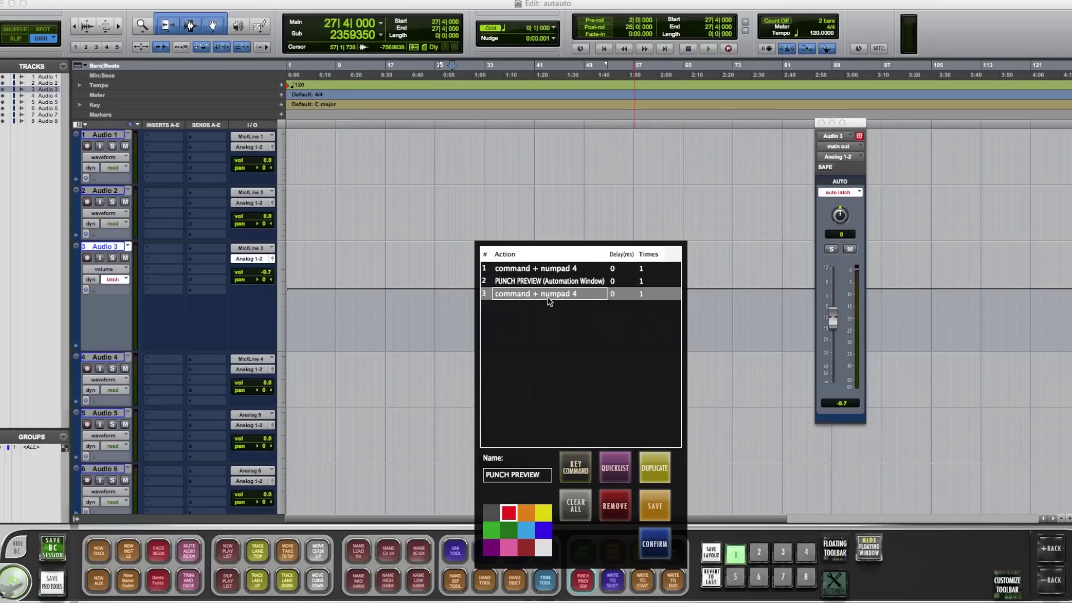
pyautogui.click(654, 544)
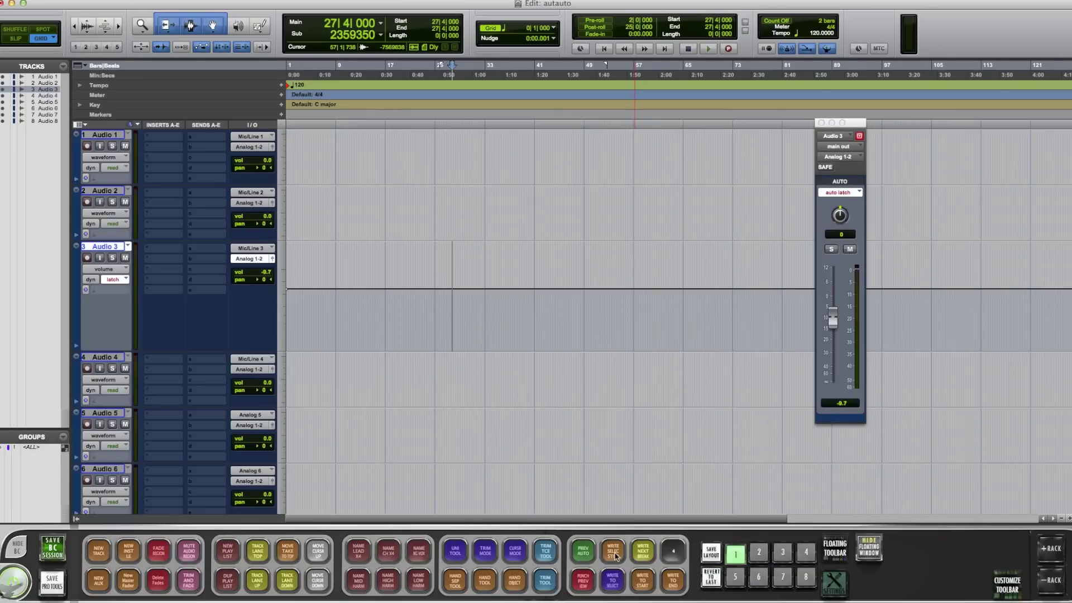
# Insert WRITE TO SELECTION (Automation Window) after the first step of the WRITE TO SELECT macro.
pyautogui.rightClick(613, 581)
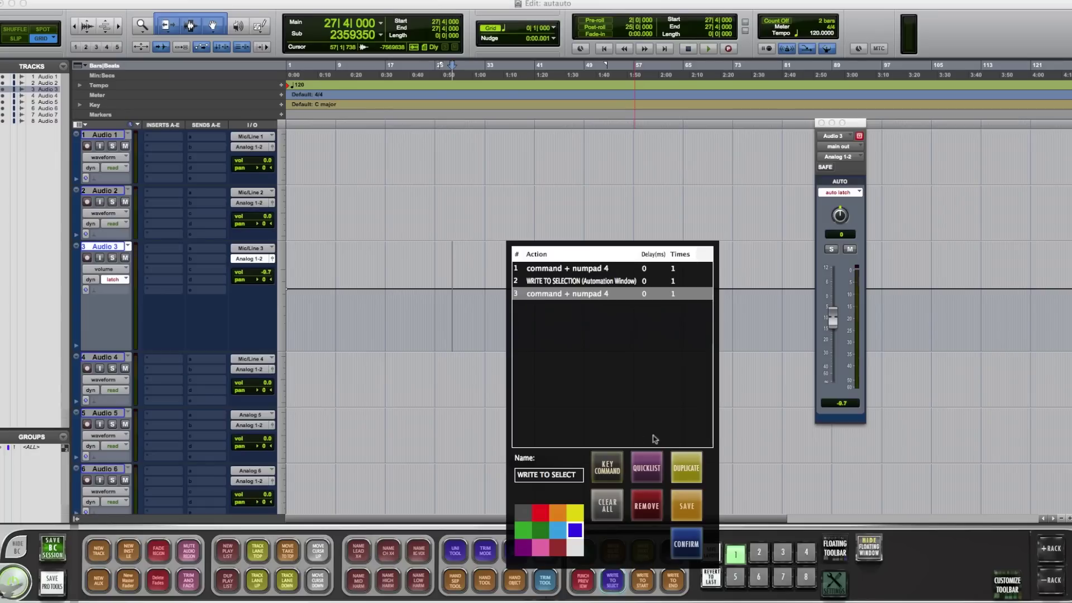
pyautogui.click(599, 272)
pyautogui.click(656, 469)
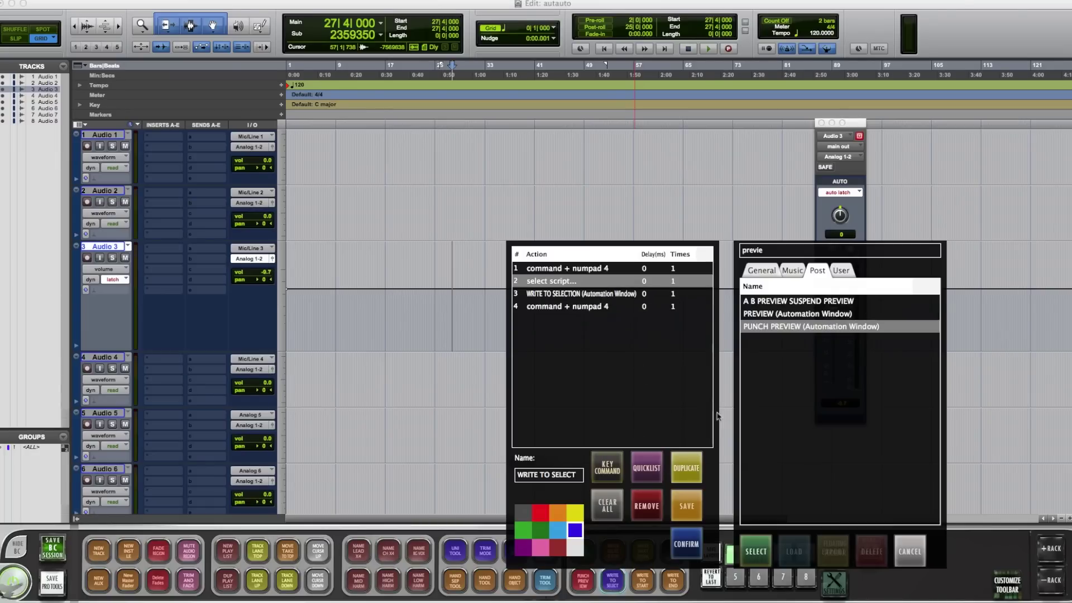
pyautogui.click(807, 251)
pyautogui.write('wr')
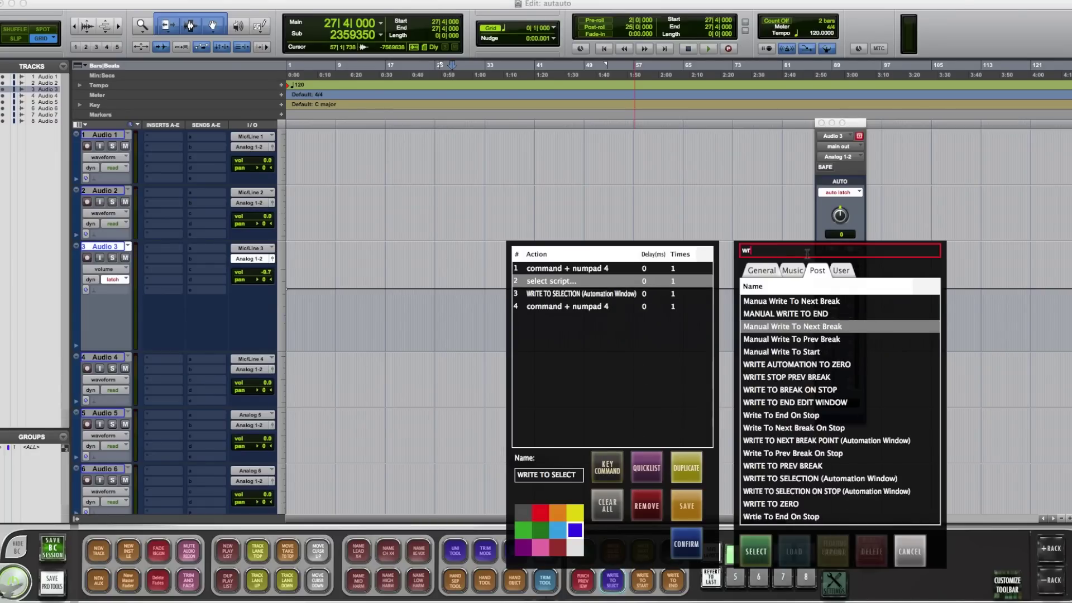
pyautogui.write('ite to selec')
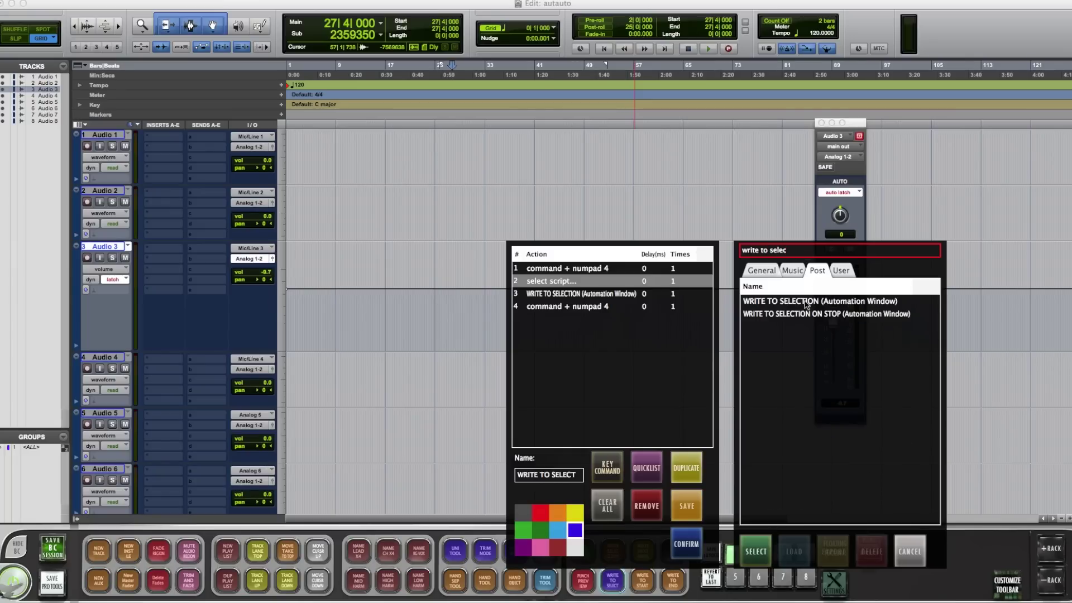
pyautogui.doubleClick(805, 305)
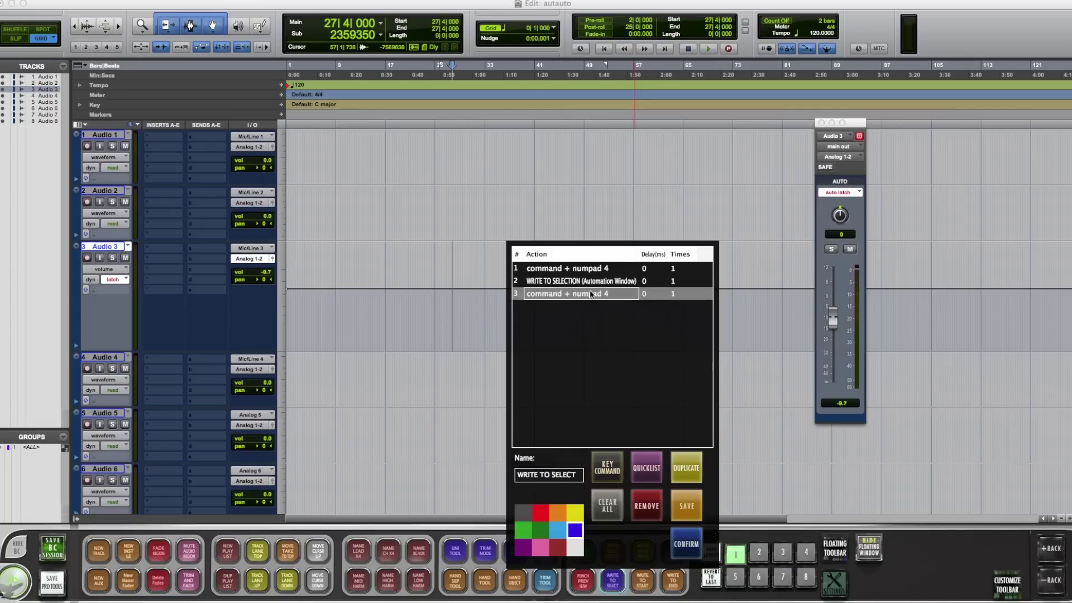
# Select bars 21–41 on Audio 3, lower the volume while playing, and write it to the selection.
pyautogui.click(691, 535)
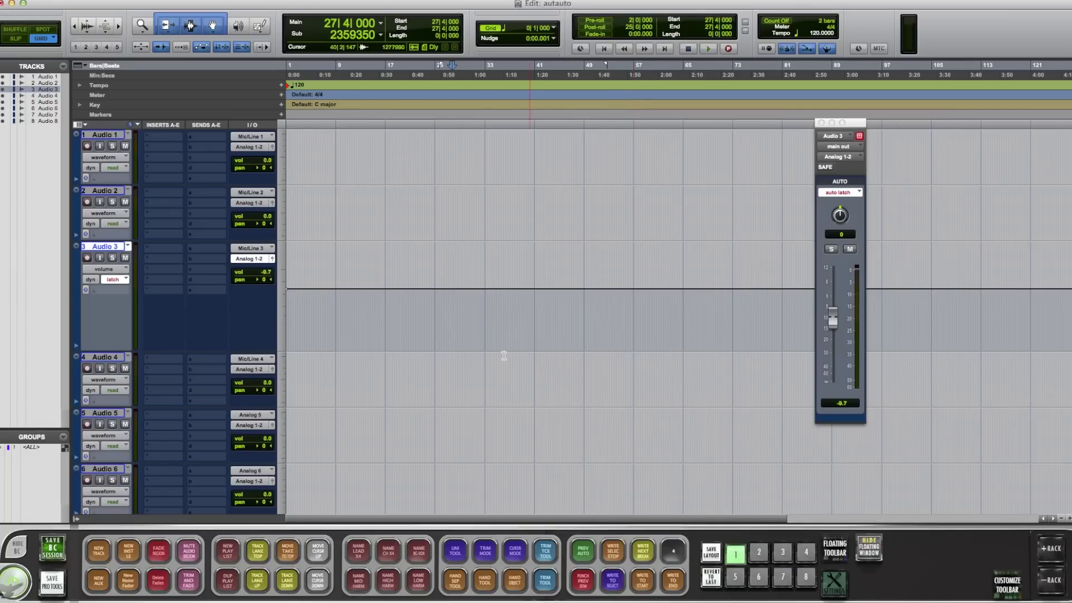
pyautogui.moveTo(424, 309); pyautogui.dragTo(541, 318)
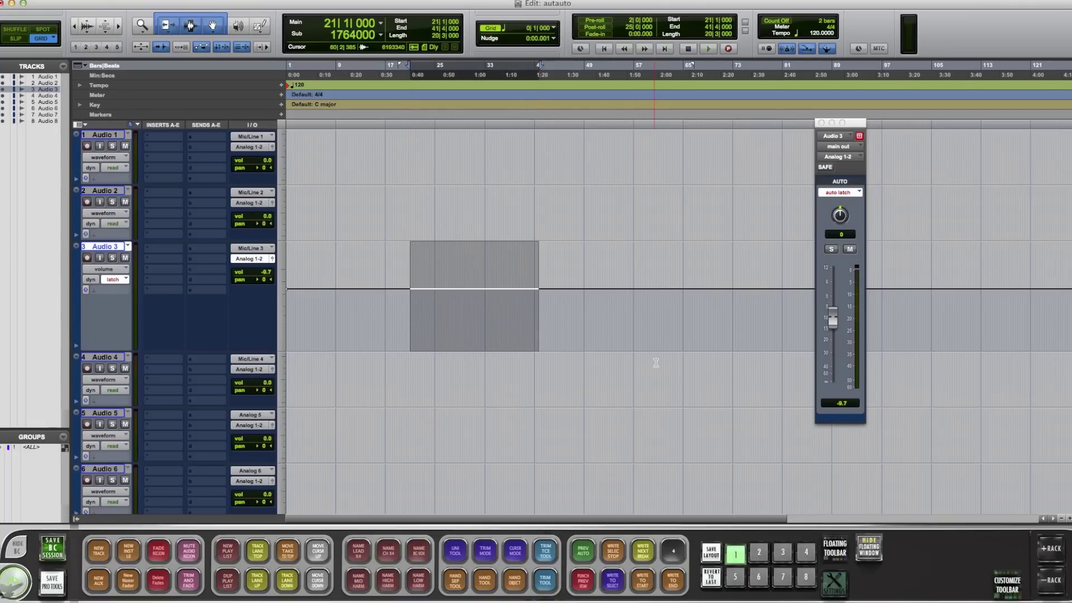
pyautogui.press('space')
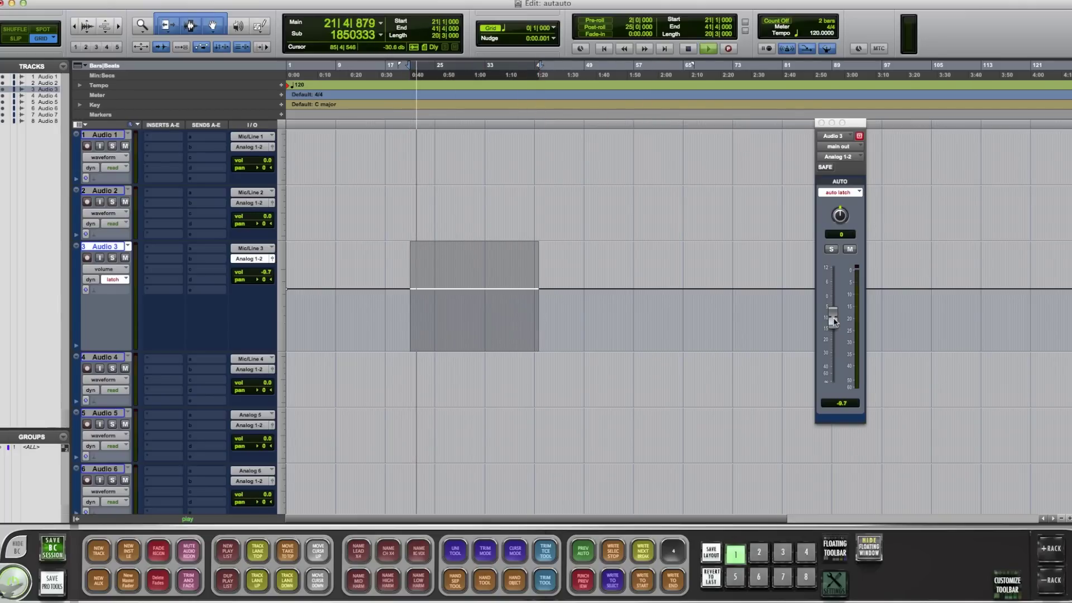
pyautogui.moveTo(834, 321); pyautogui.dragTo(842, 344)
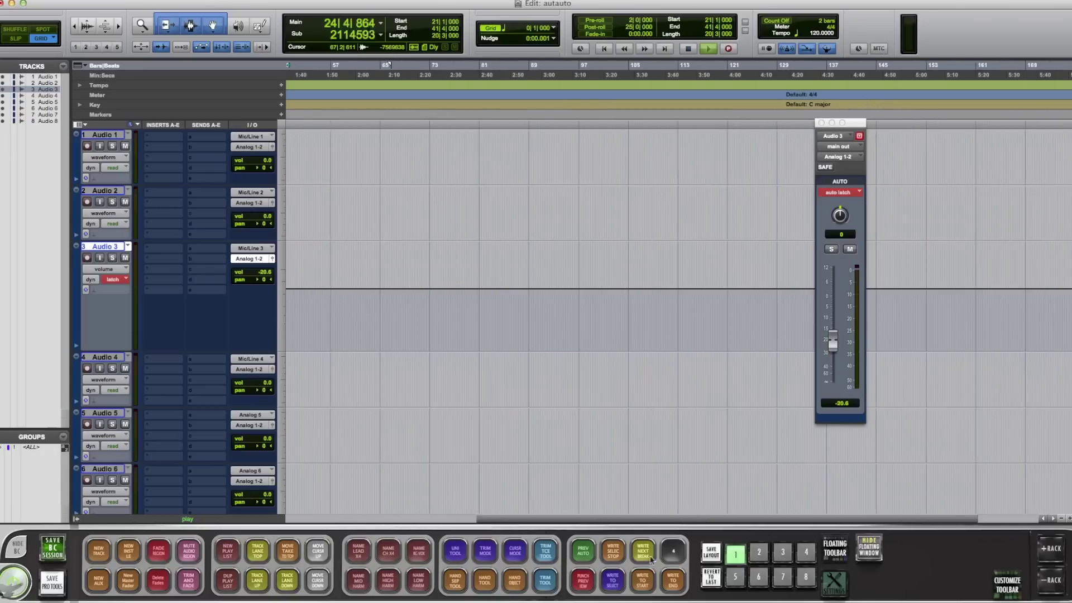
pyautogui.click(611, 577)
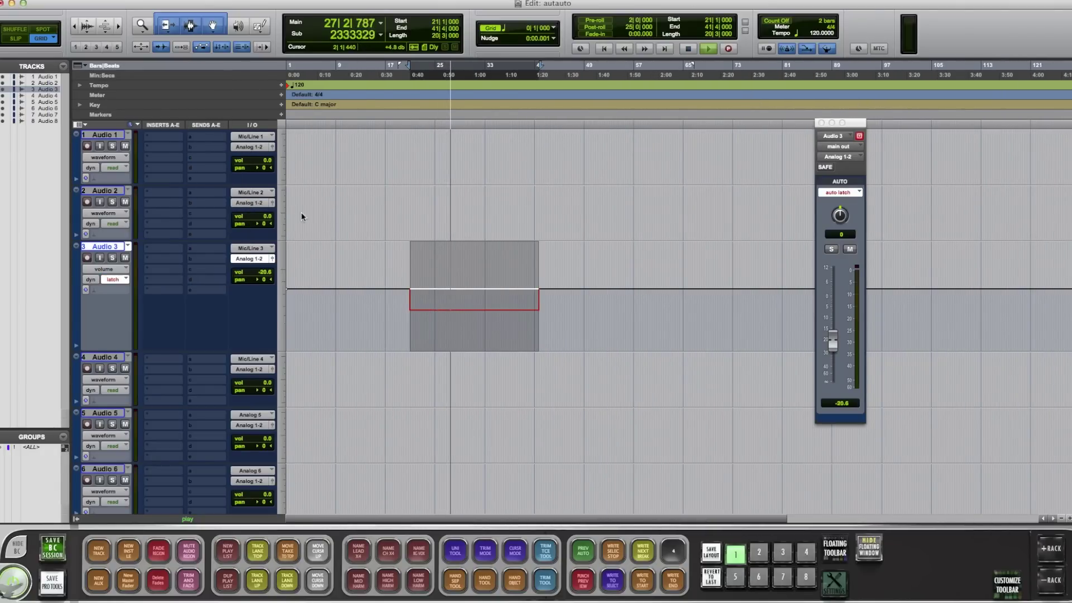
pyautogui.click(429, 240)
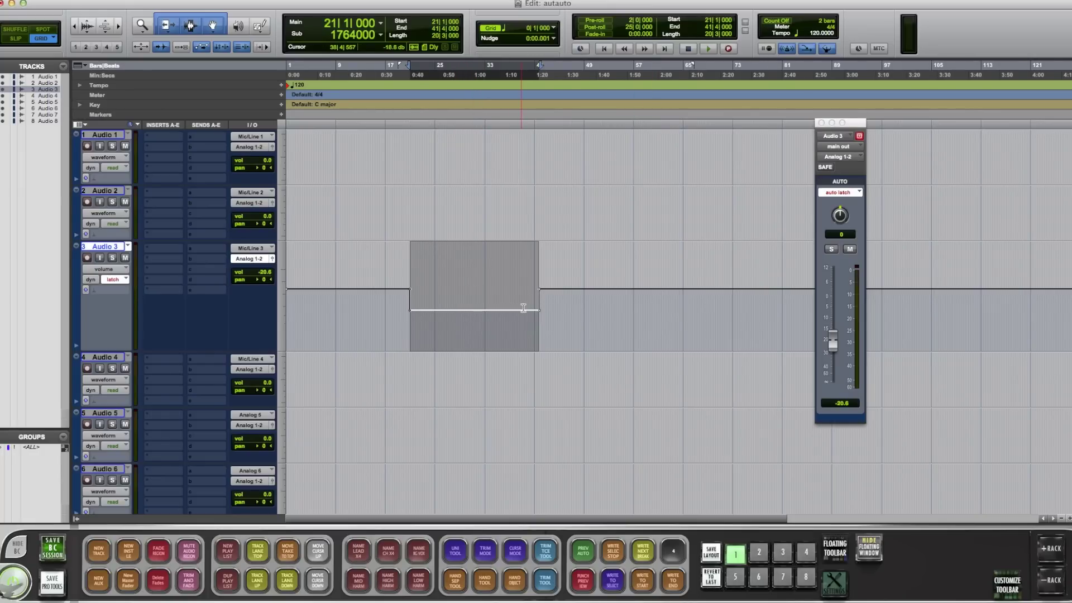
# Undo the written volume dip and clear the selection at 21|2.
pyautogui.press('super+z')
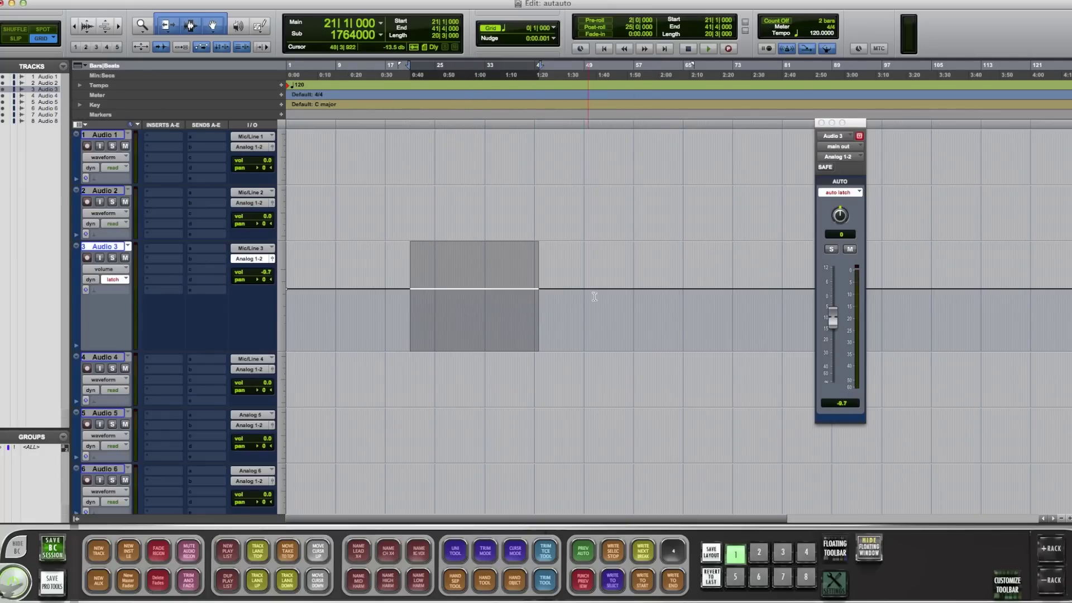
pyautogui.click(592, 289)
pyautogui.click(413, 300)
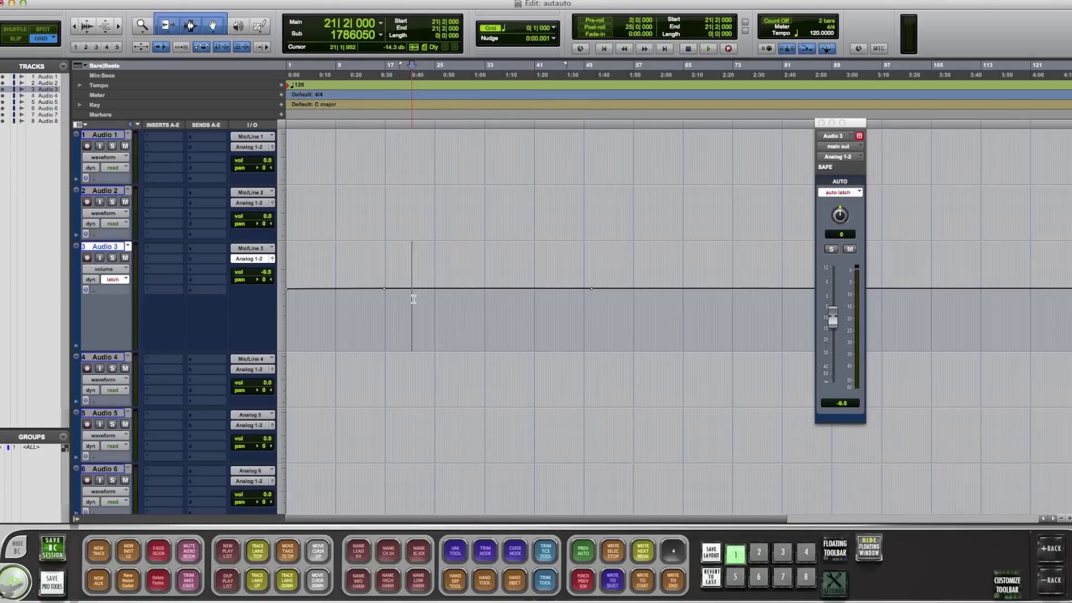
# Remove the Manual Write To Prev Break step from the WRITE NEXT BREAK macro.
pyautogui.rightClick(643, 551)
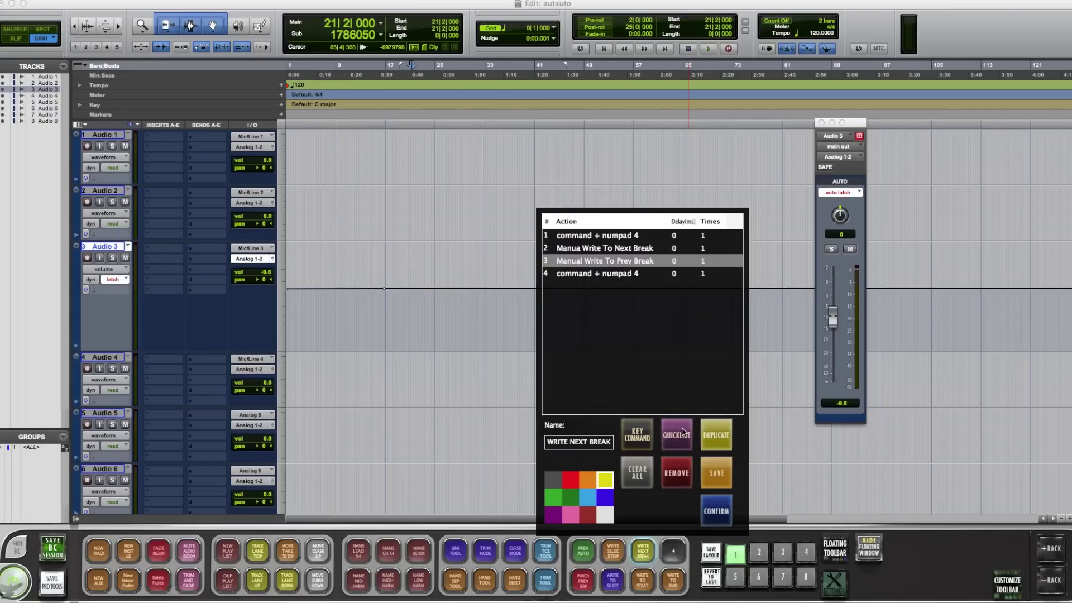
pyautogui.click(677, 467)
pyautogui.click(606, 237)
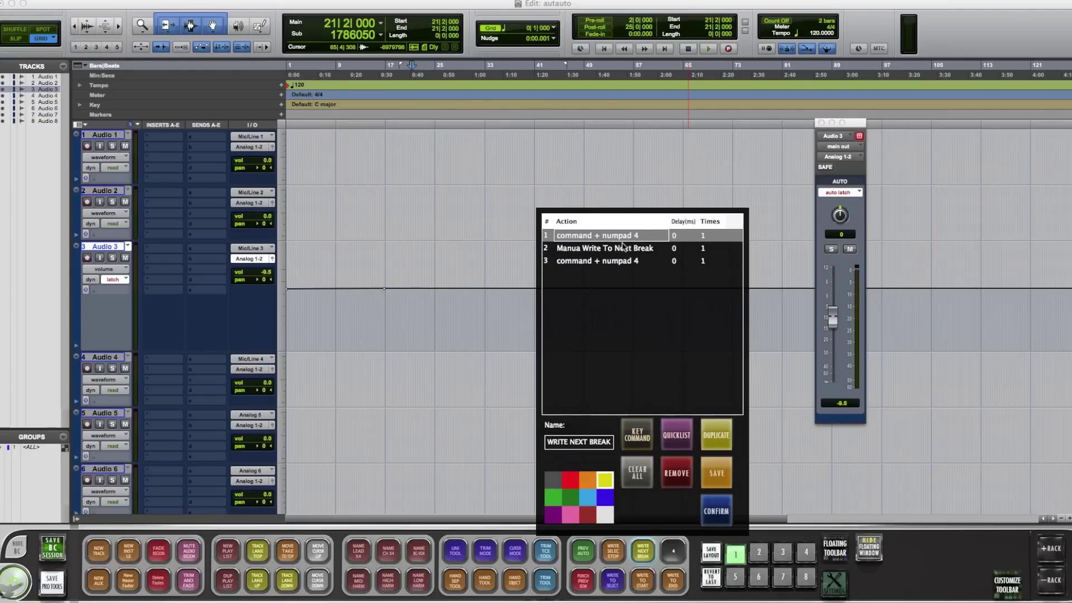
pyautogui.click(623, 247)
# Search for the Manua Write To Next Break script, cancel the picker, and confirm the macro.
pyautogui.click(673, 435)
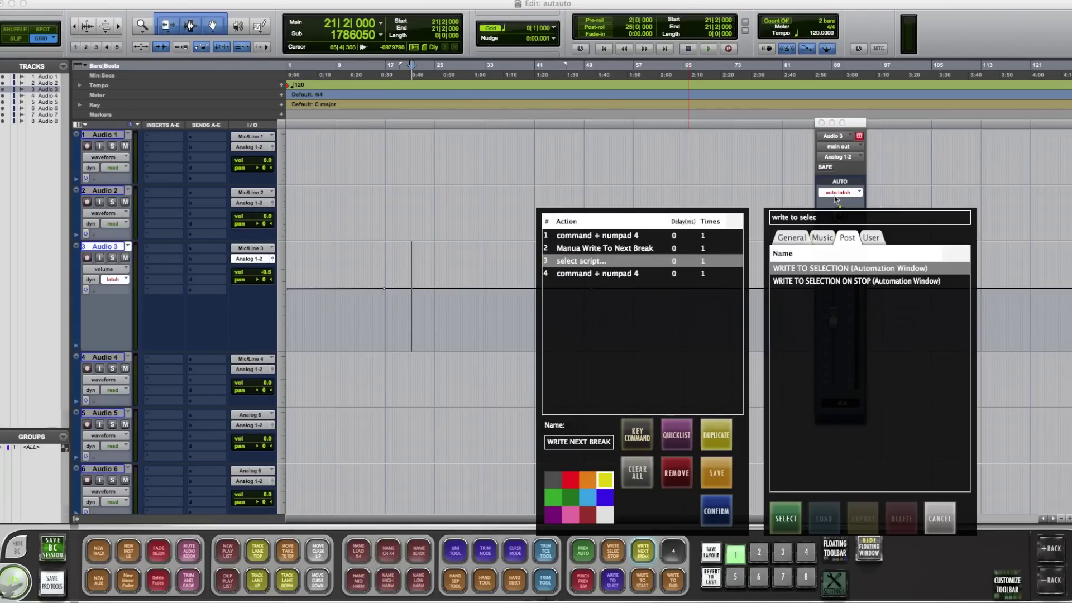
pyautogui.click(826, 216)
pyautogui.press('BackSpace')
pyautogui.write('manau')
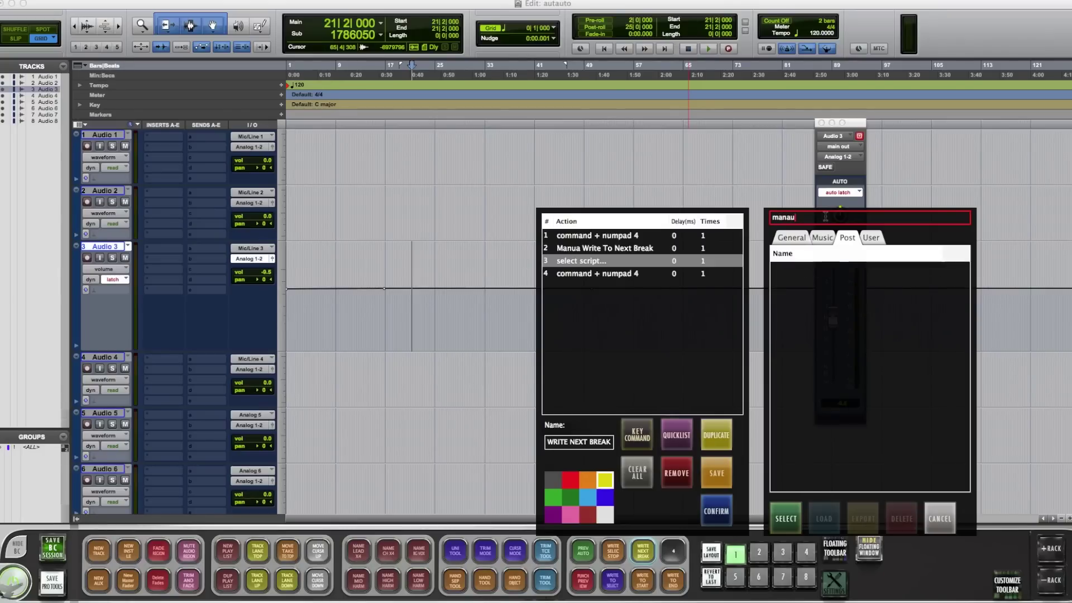
pyautogui.press('BackSpace')
pyautogui.press('BackSpace')
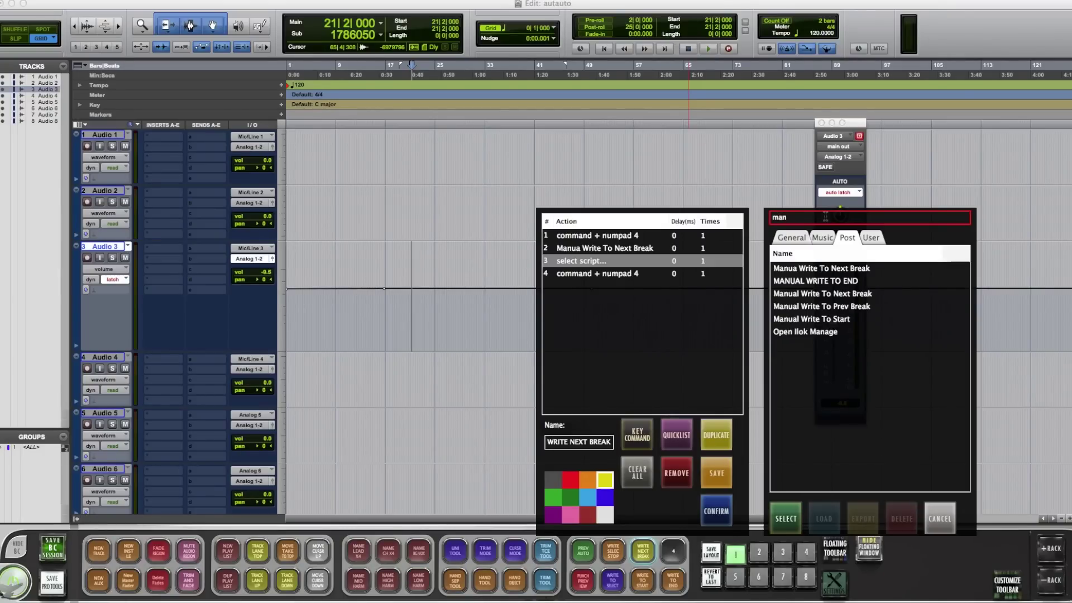
pyautogui.click(826, 270)
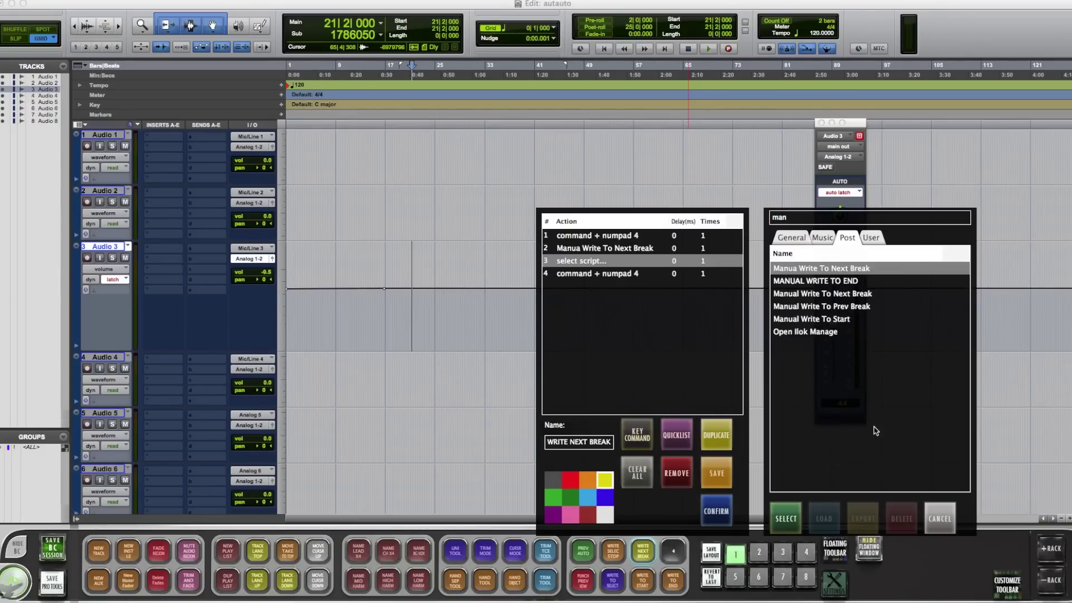
pyautogui.click(948, 522)
pyautogui.click(715, 508)
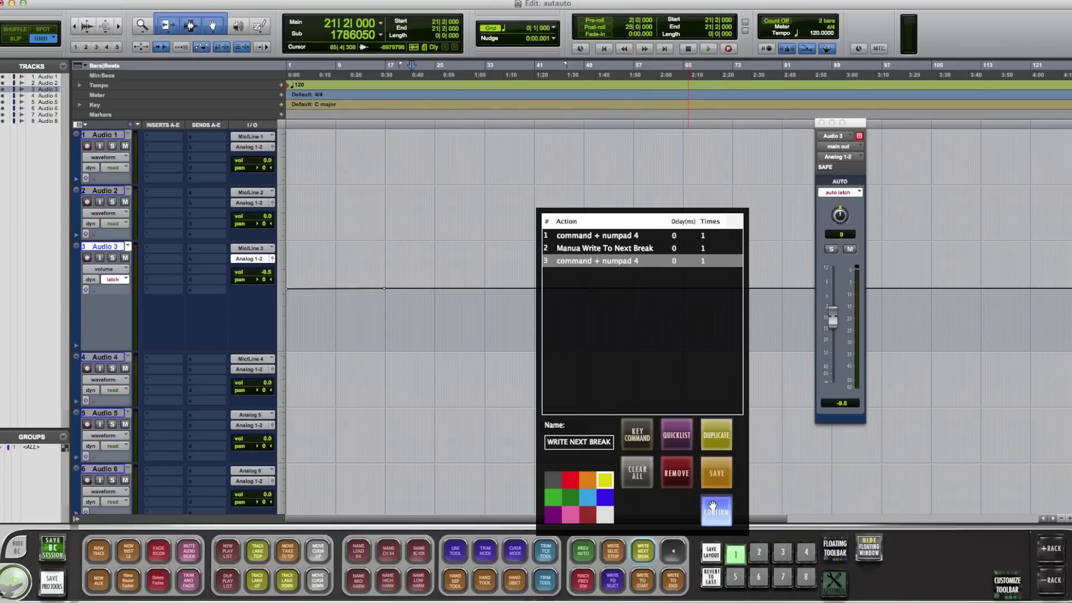
pyautogui.press('space')
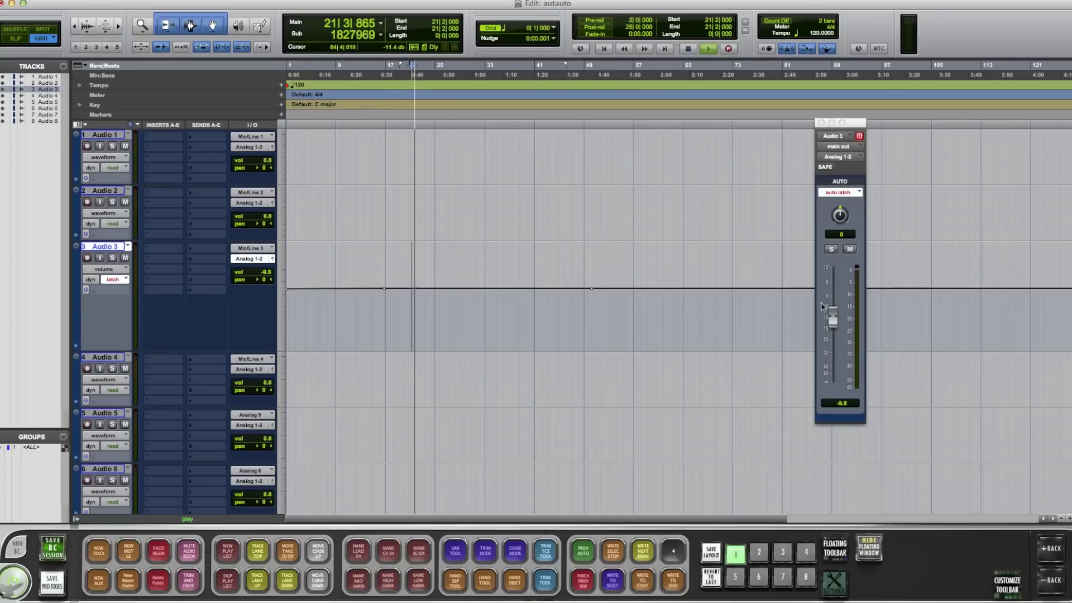
pyautogui.moveTo(833, 318); pyautogui.dragTo(833, 340)
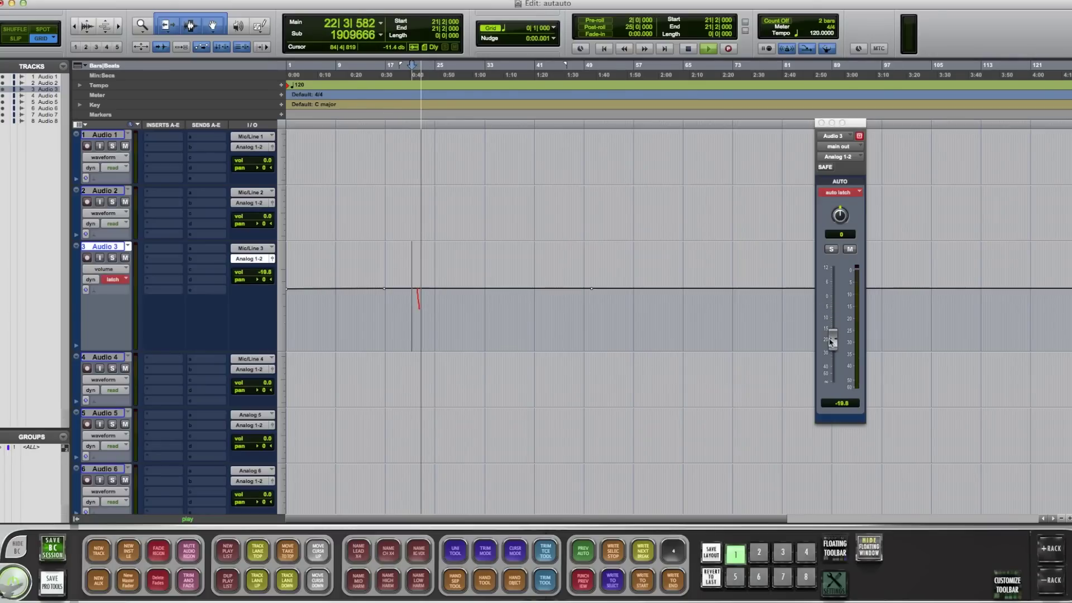
pyautogui.click(643, 552)
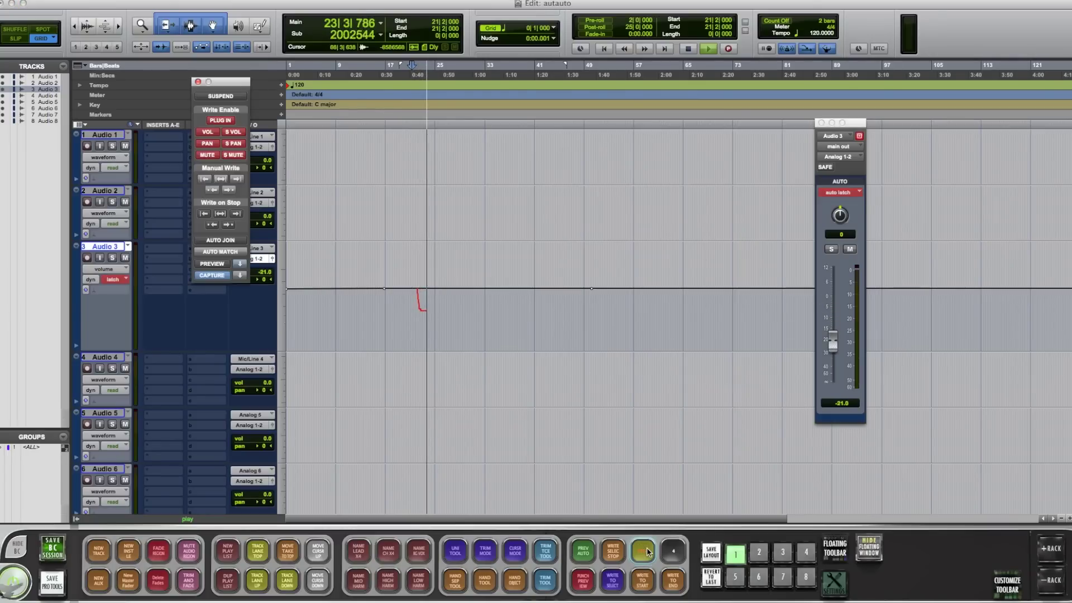
pyautogui.click(231, 191)
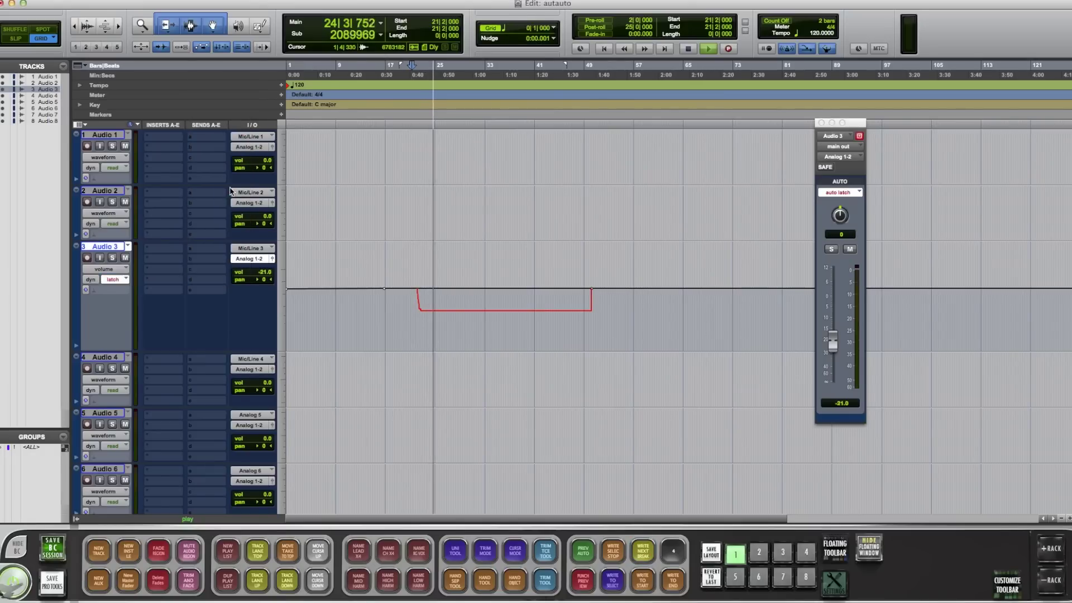
pyautogui.press('space')
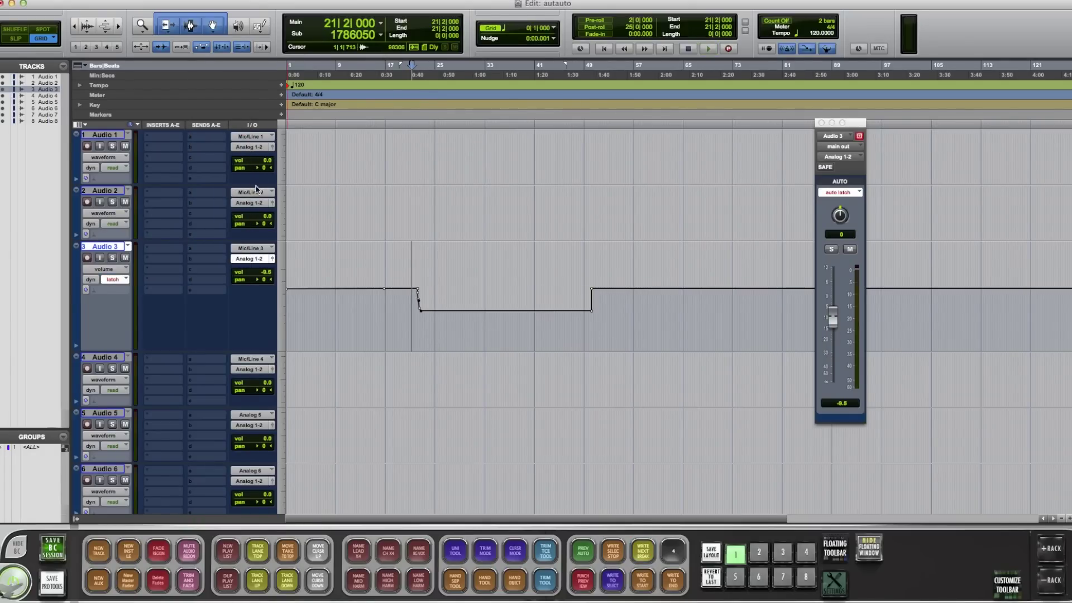
pyautogui.moveTo(373, 309); pyautogui.dragTo(623, 309)
pyautogui.press('super+z')
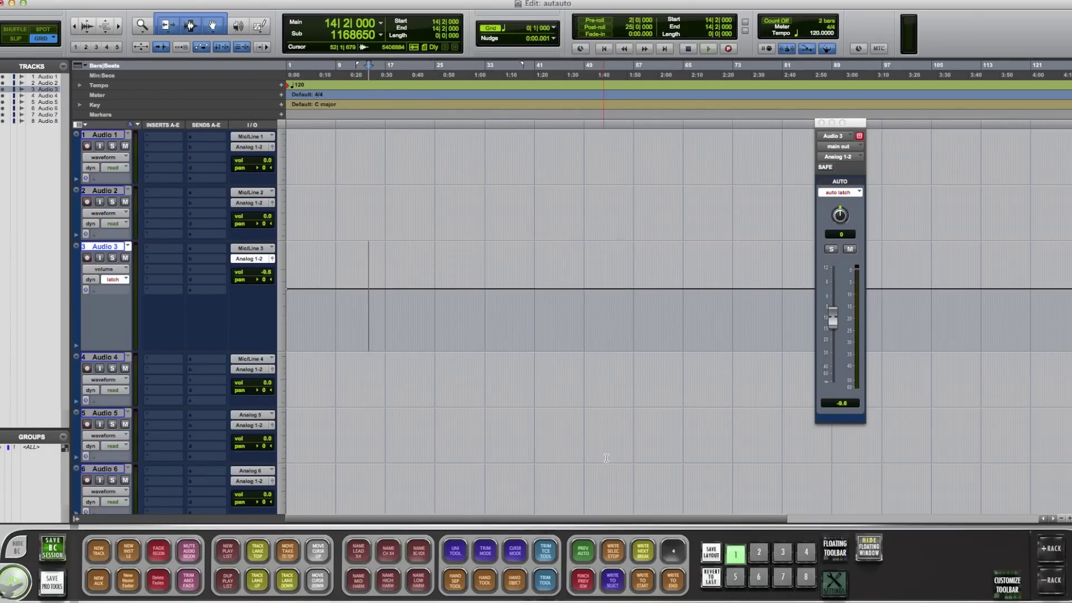
pyautogui.rightClick(643, 581)
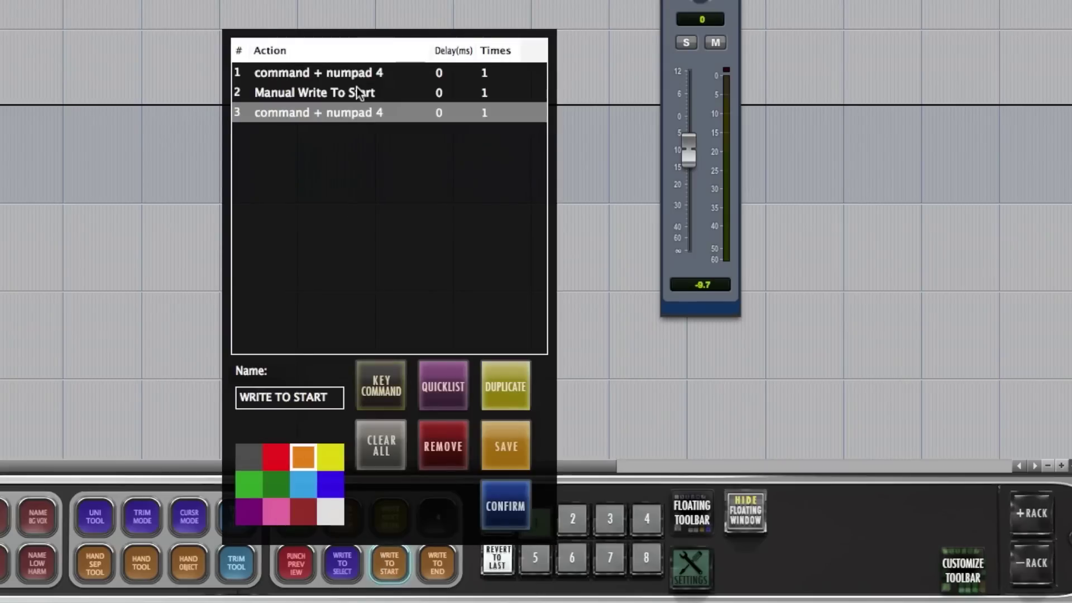
pyautogui.click(357, 89)
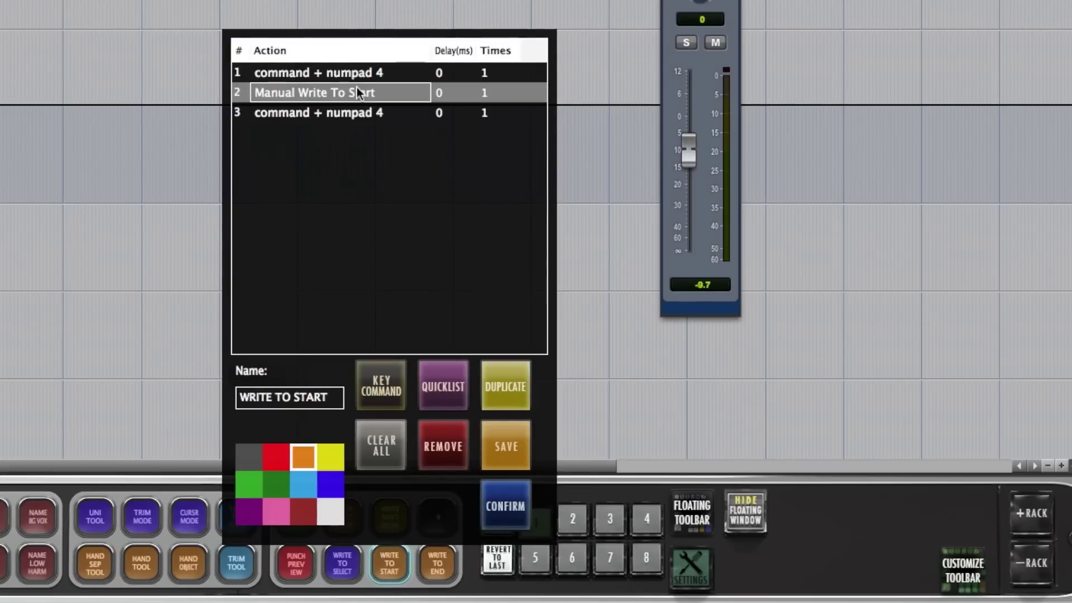
pyautogui.click(344, 73)
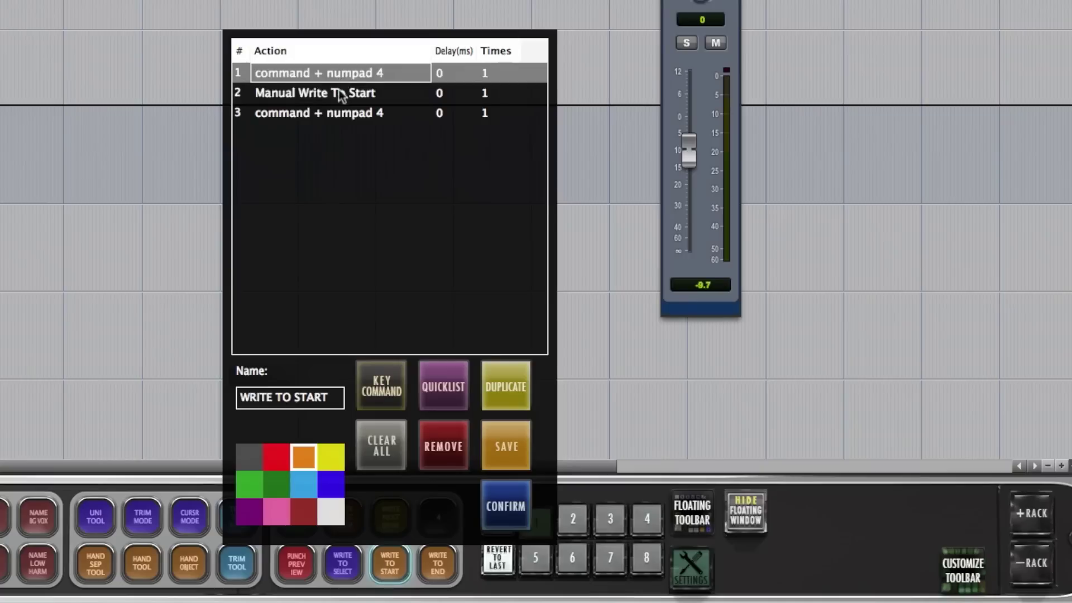
pyautogui.click(335, 92)
pyautogui.doubleClick(419, 327)
pyautogui.click(648, 47)
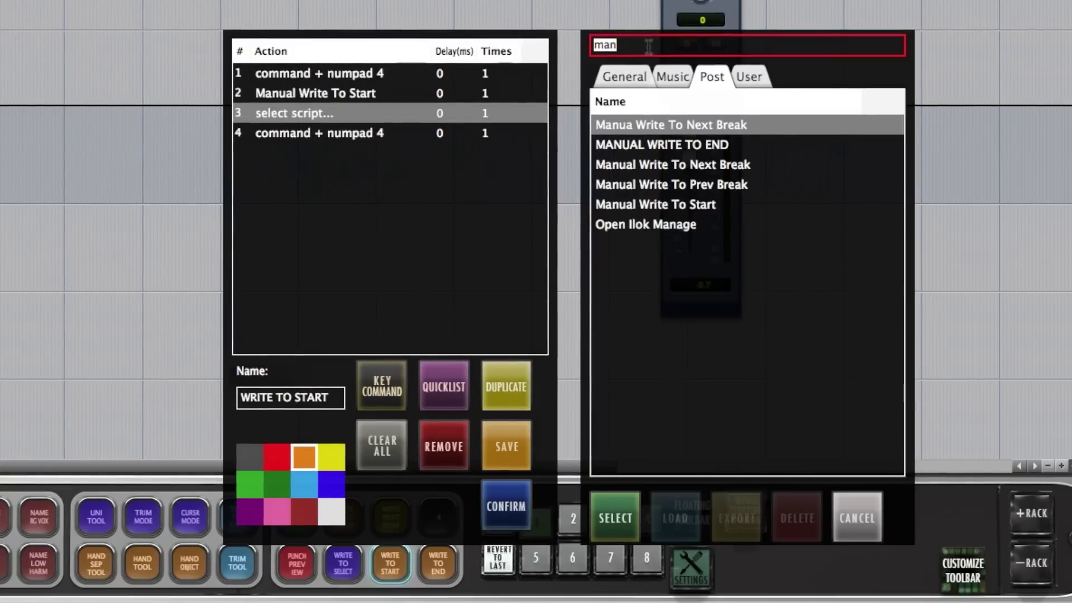
pyautogui.press('BackSpace')
pyautogui.press('BackSpace')
pyautogui.write('anual')
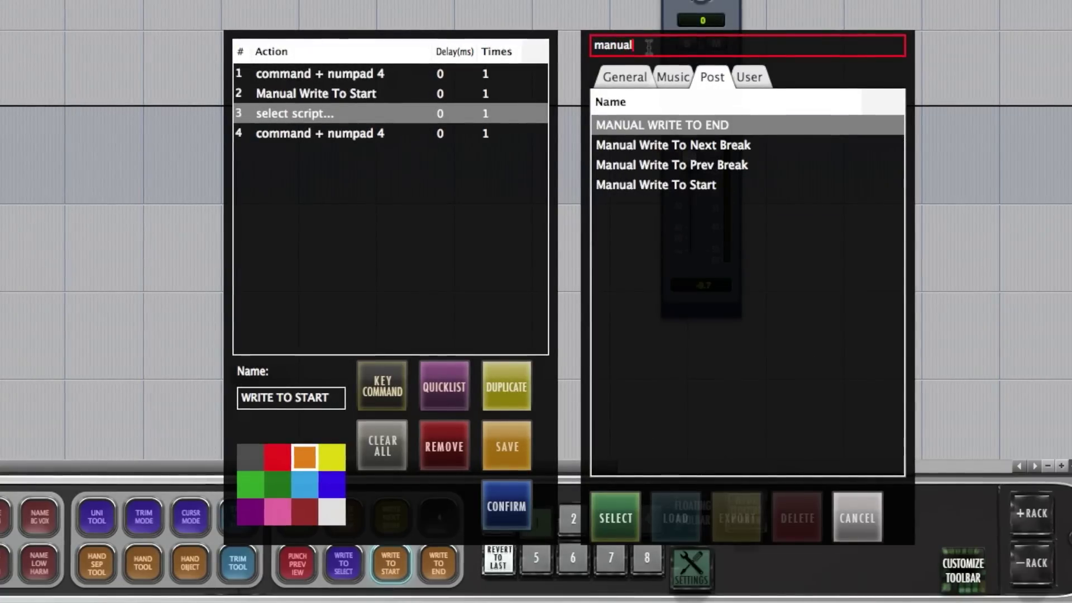
pyautogui.click(696, 186)
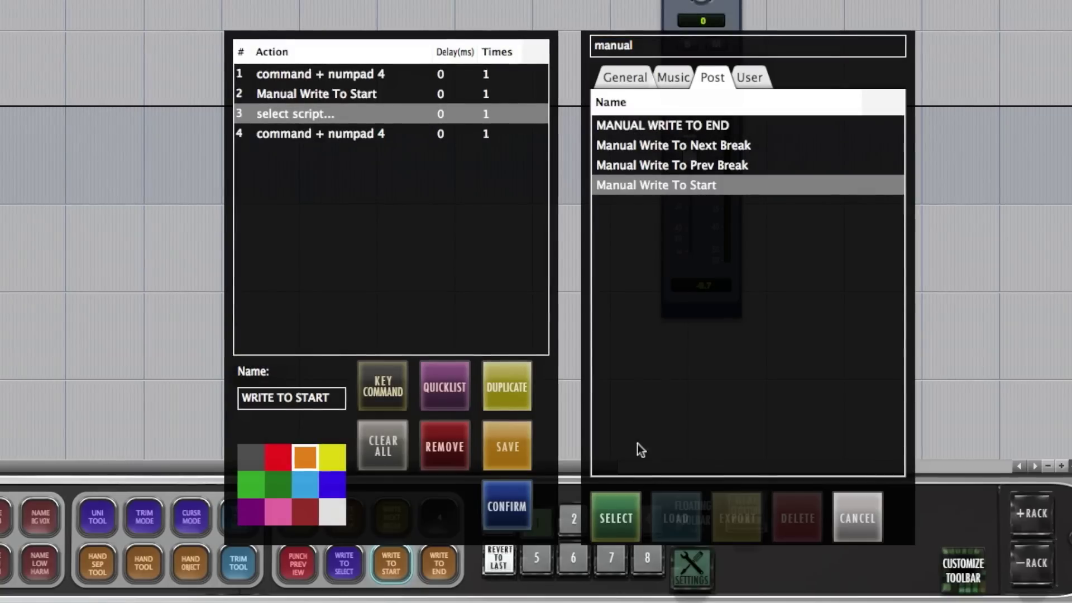
pyautogui.click(616, 517)
pyautogui.click(447, 447)
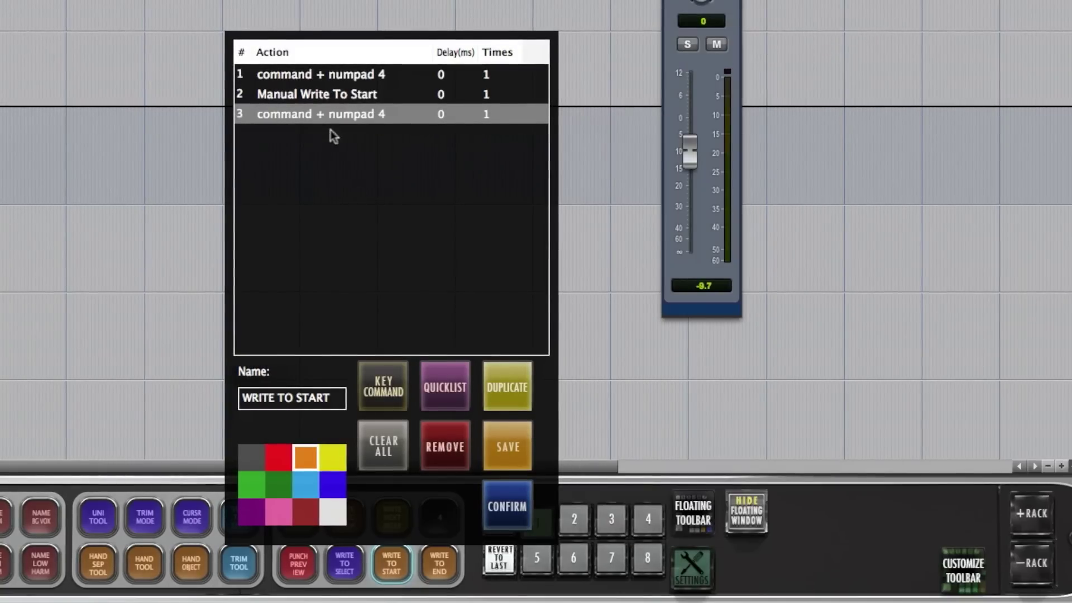
pyautogui.click(324, 114)
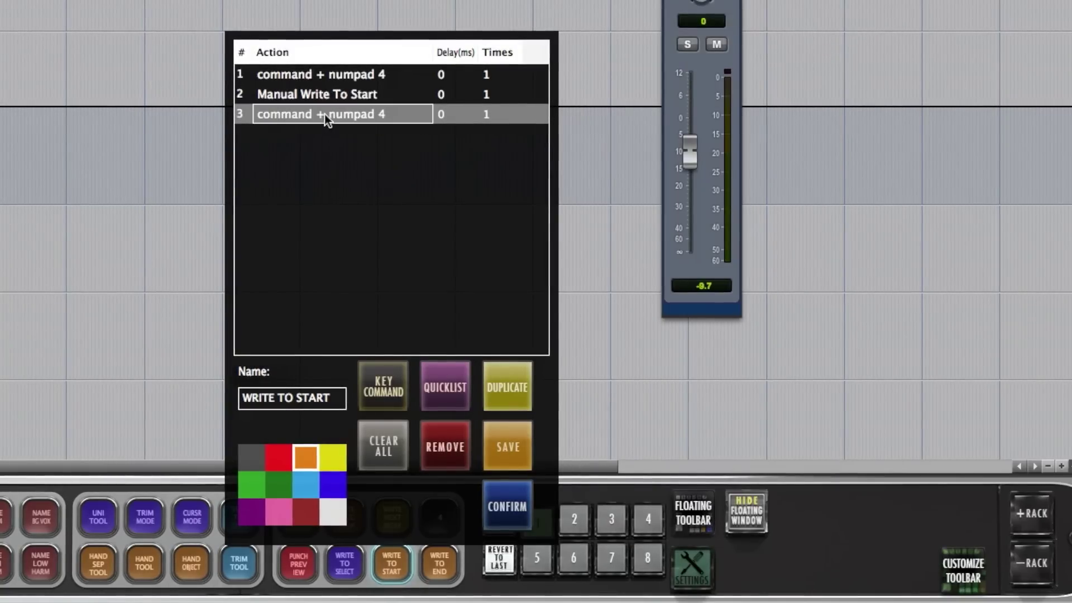
pyautogui.click(507, 507)
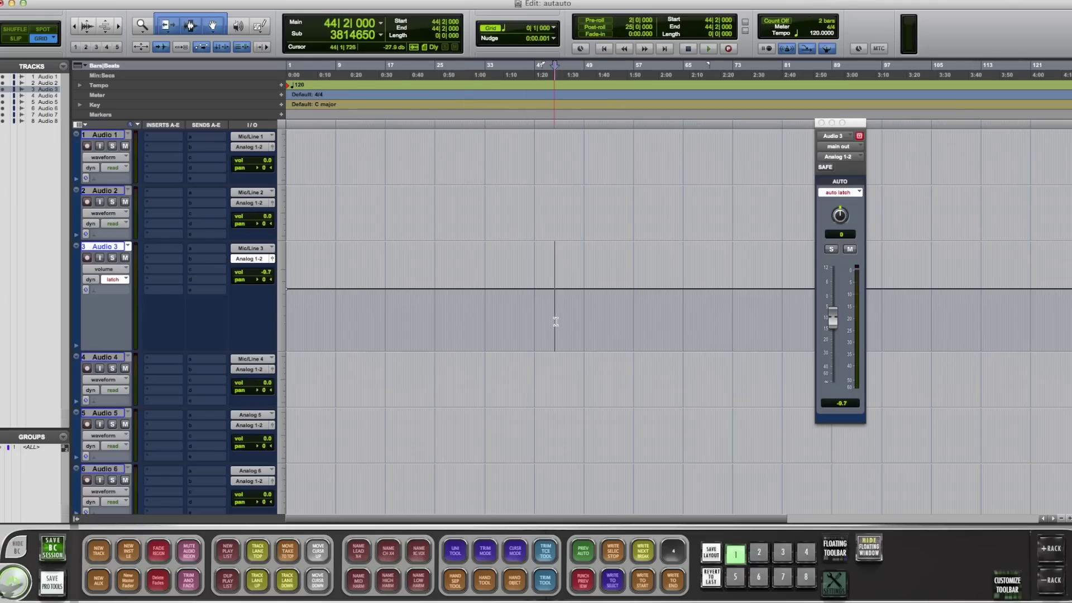
# Play from bar 44, lower Audio 3 to -30.6 dB, and write it back to the session start.
pyautogui.press('space')
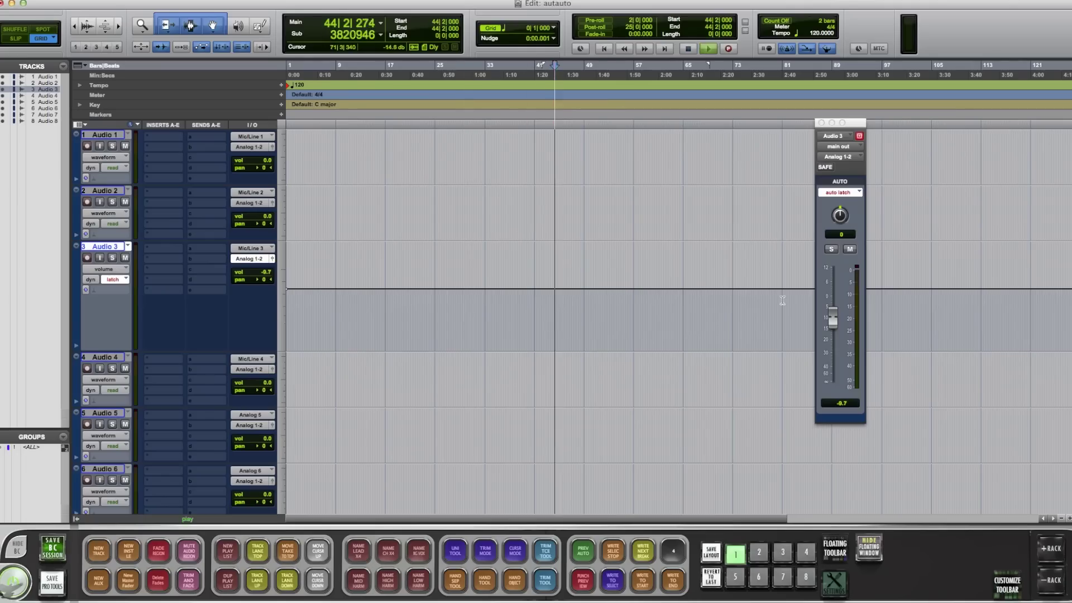
pyautogui.moveTo(832, 317); pyautogui.dragTo(832, 362)
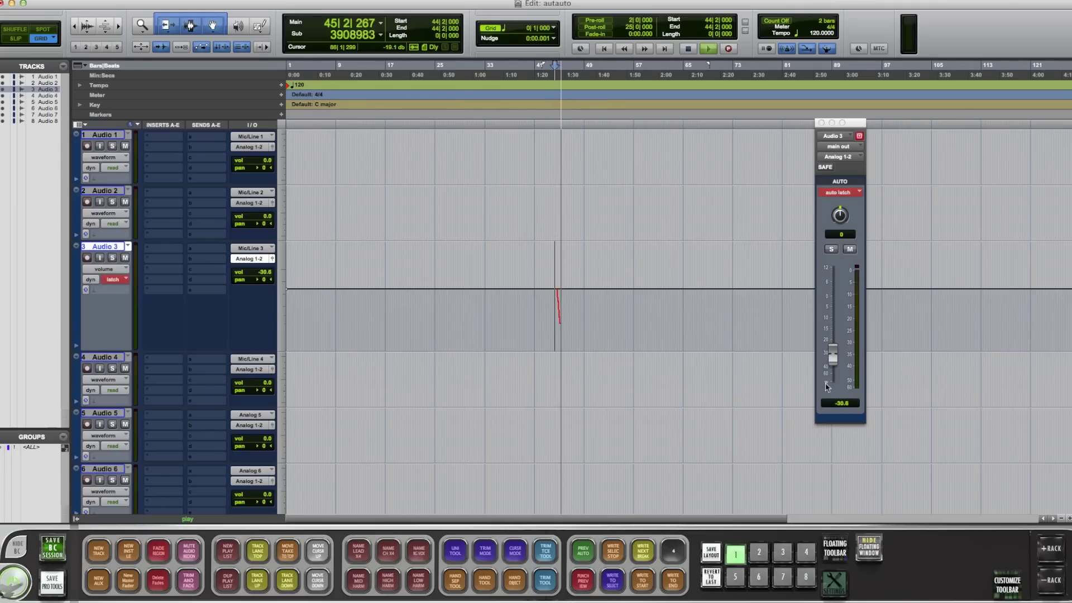
pyautogui.click(651, 582)
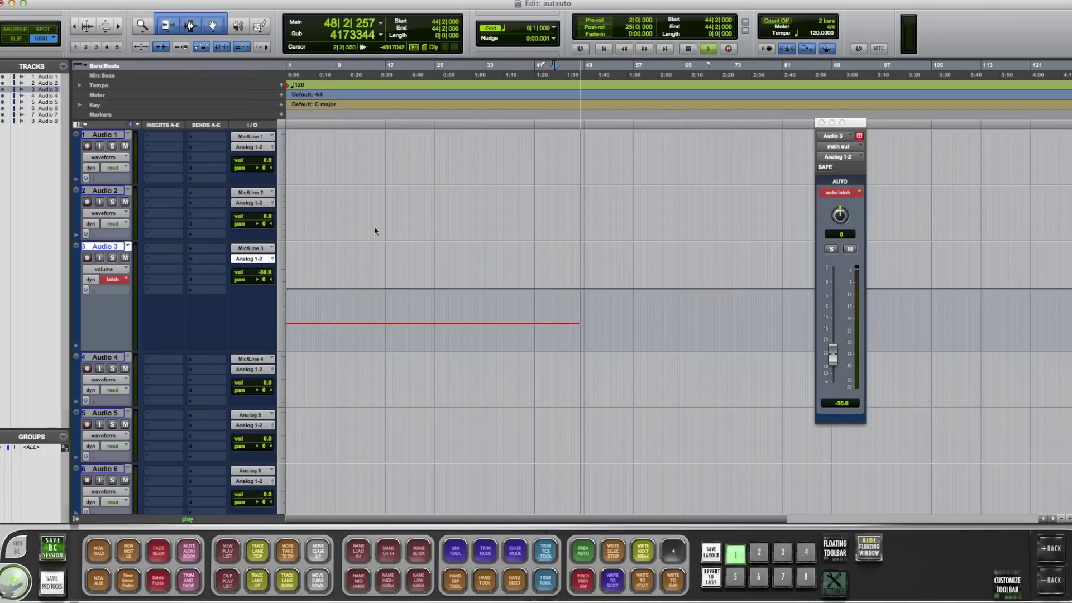
pyautogui.press('space')
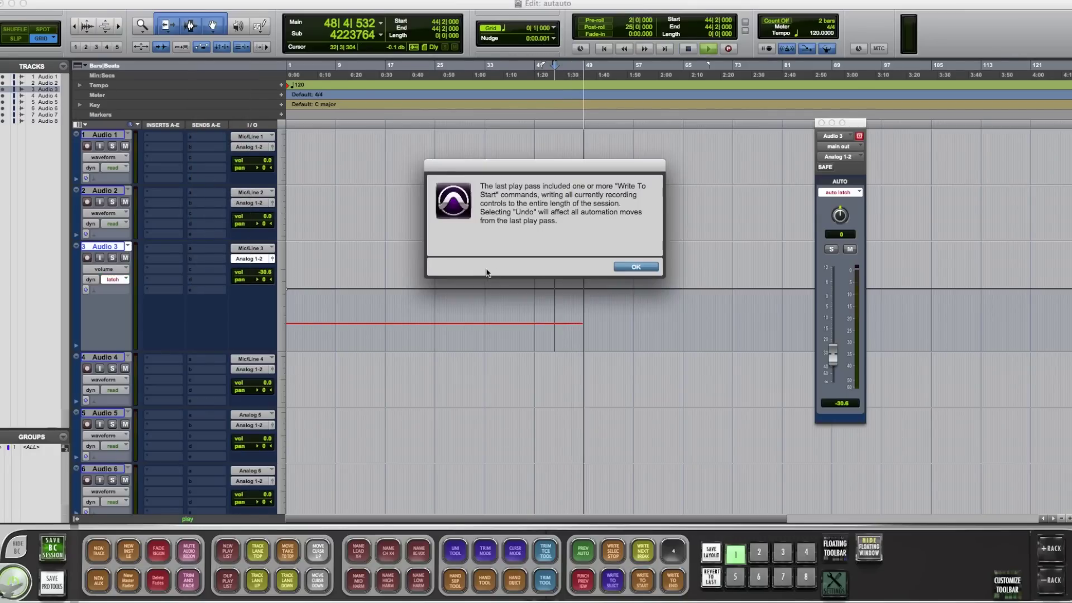
# Dismiss the Write To Start notice and restart playback from bar 55.
pyautogui.click(636, 267)
pyautogui.click(622, 308)
pyautogui.press('space')
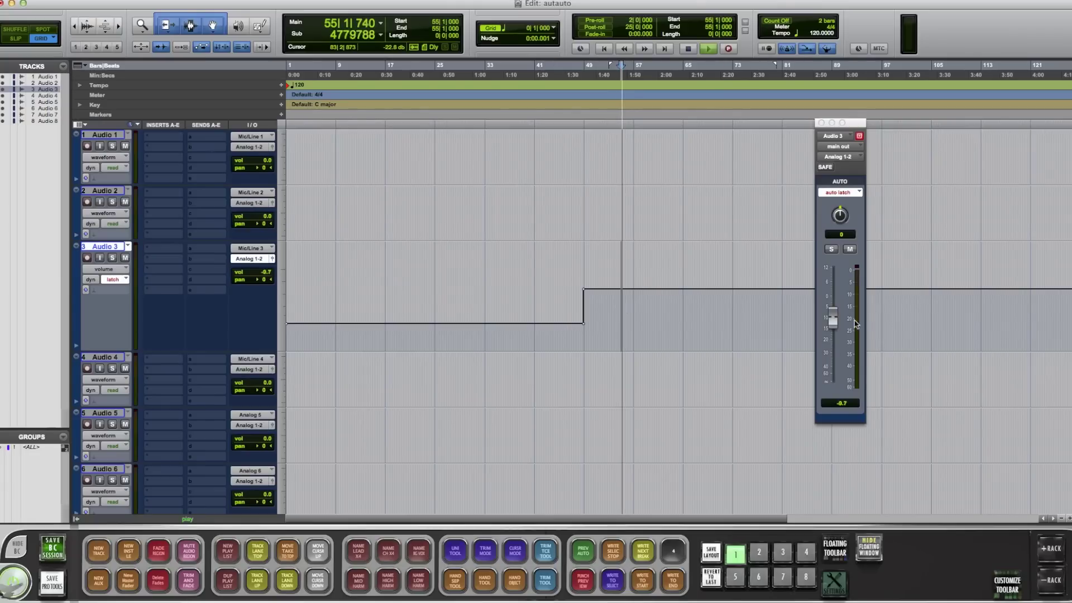
# Lower Audio 3 to -22.2 dB and write it through to the session end.
pyautogui.moveTo(832, 339); pyautogui.dragTo(830, 346)
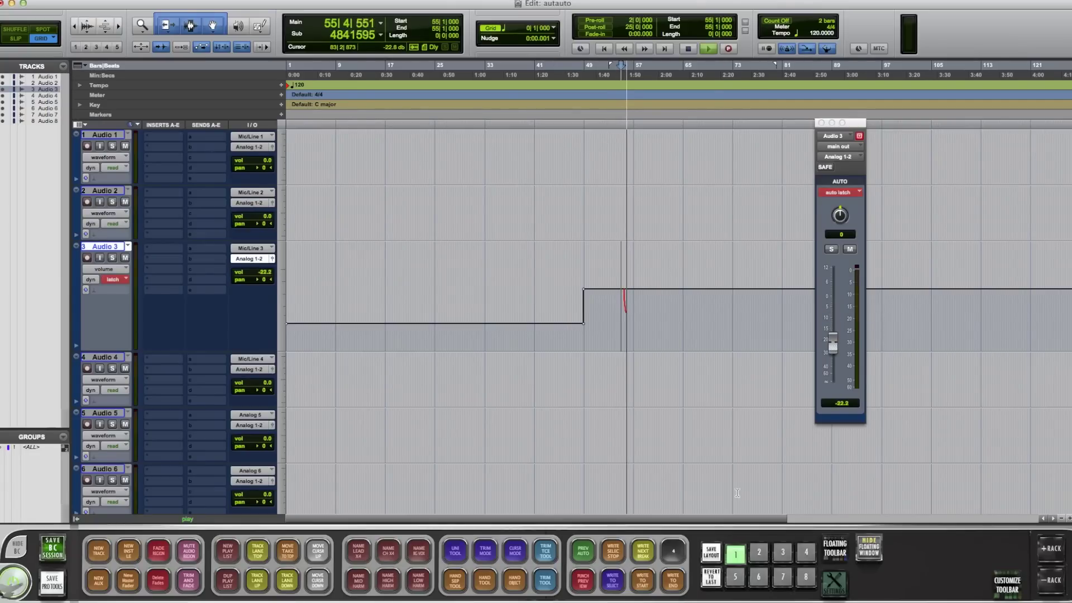
pyautogui.click(674, 581)
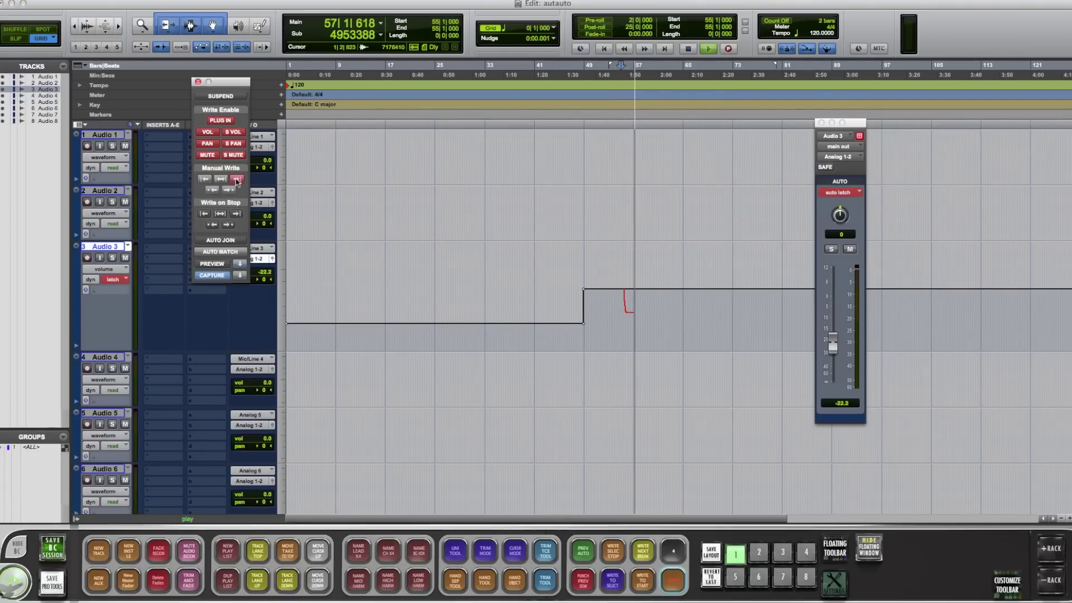
pyautogui.press('space')
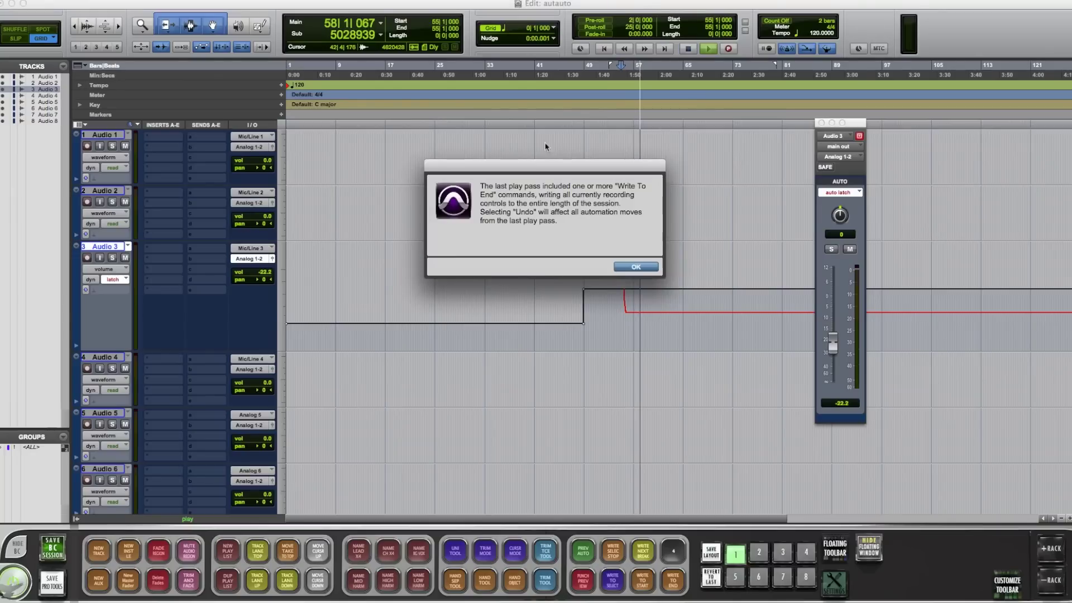
pyautogui.click(631, 267)
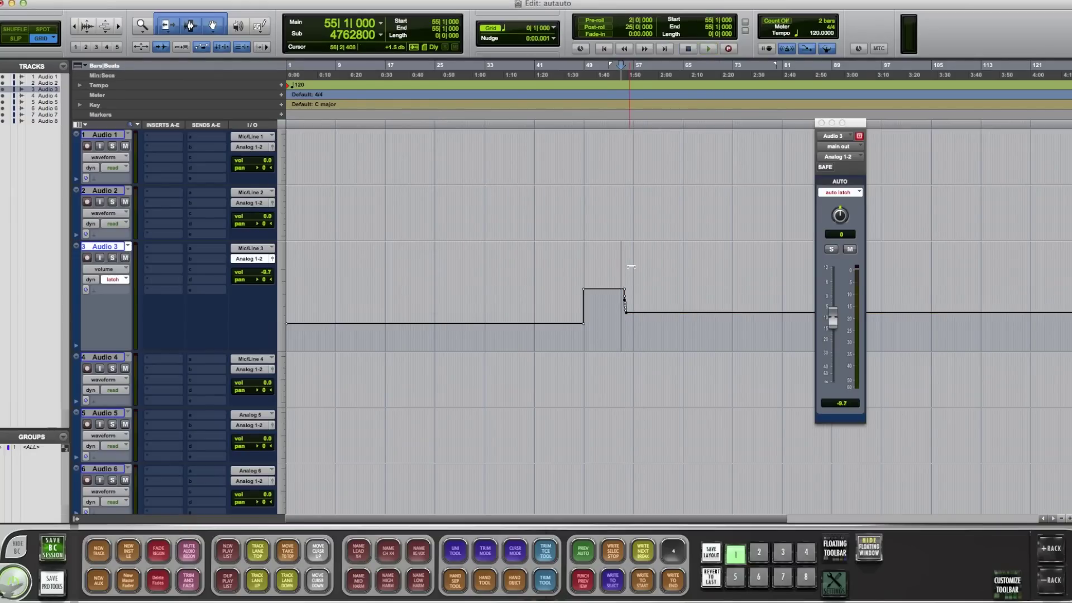